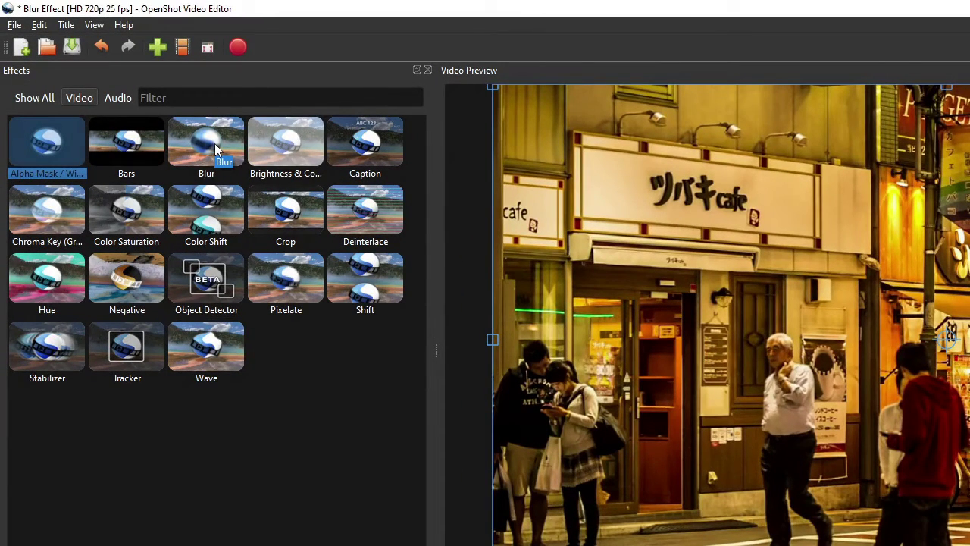
# - Browse between the Blur and Pixelate effects in the effects list
pyautogui.click(195, 137)
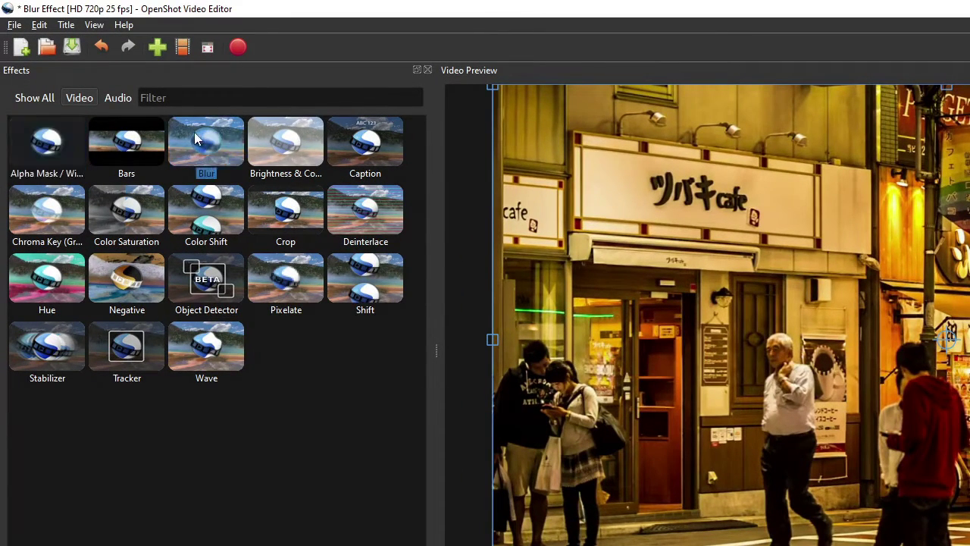
pyautogui.click(276, 278)
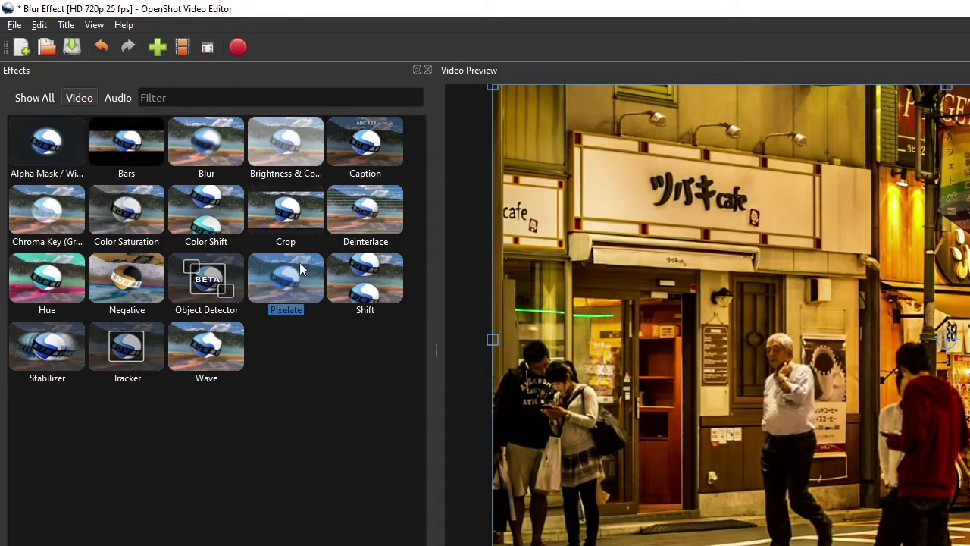
pyautogui.click(189, 139)
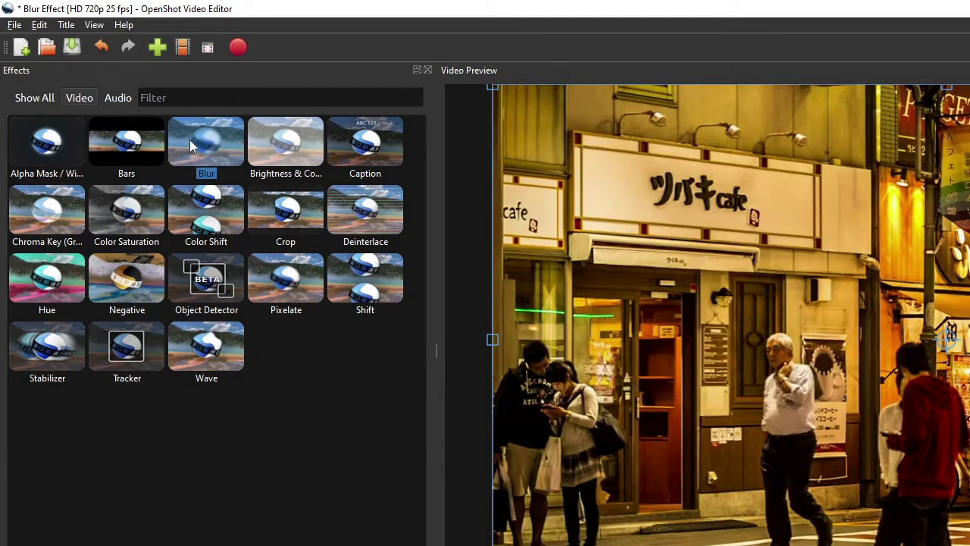
pyautogui.click(274, 277)
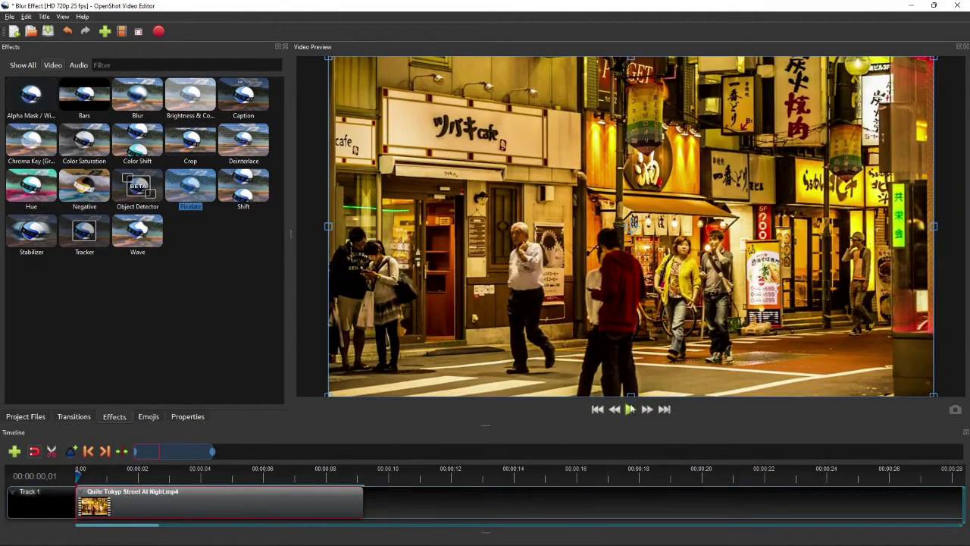
# - Play and pause the Tokyo street clip preview, then launch the finished demo video
pyautogui.click(630, 409)
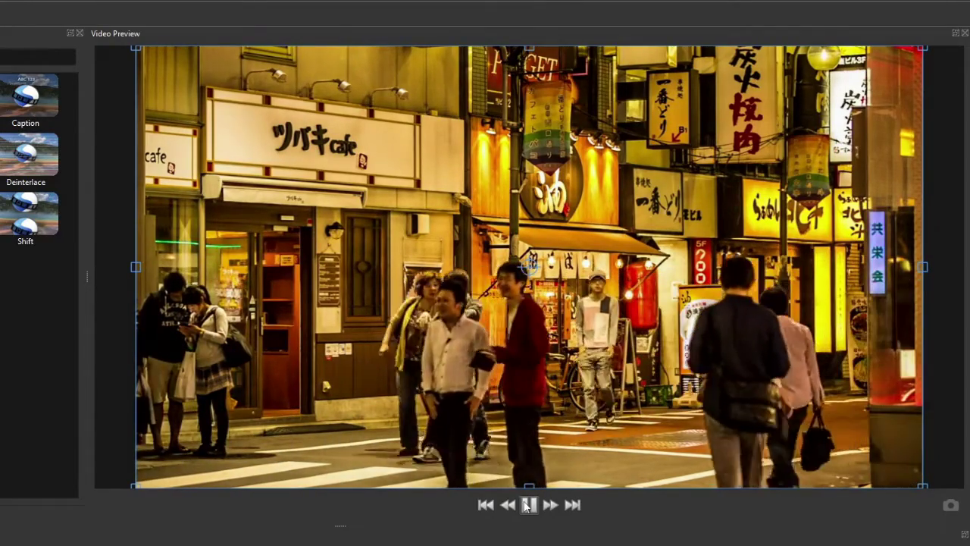
pyautogui.click(528, 505)
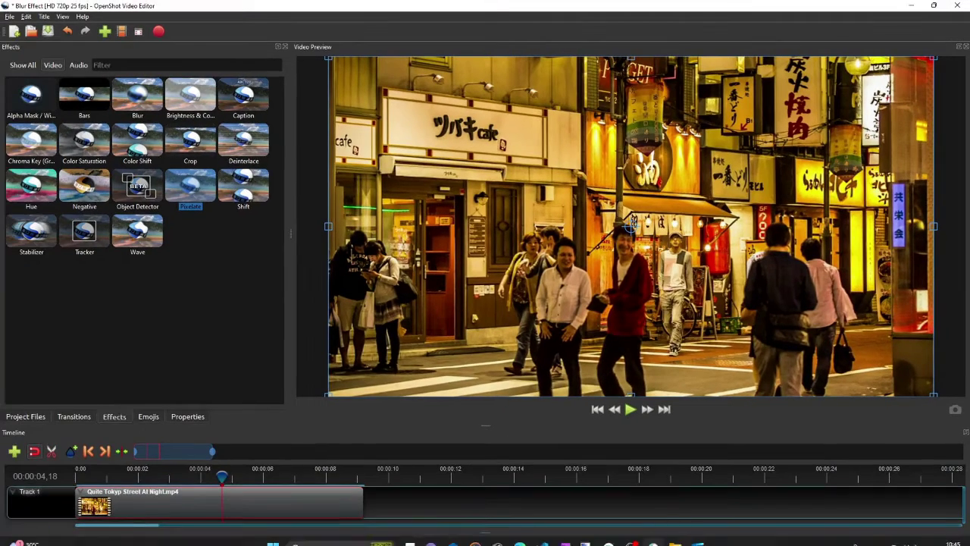
pyautogui.click(697, 534)
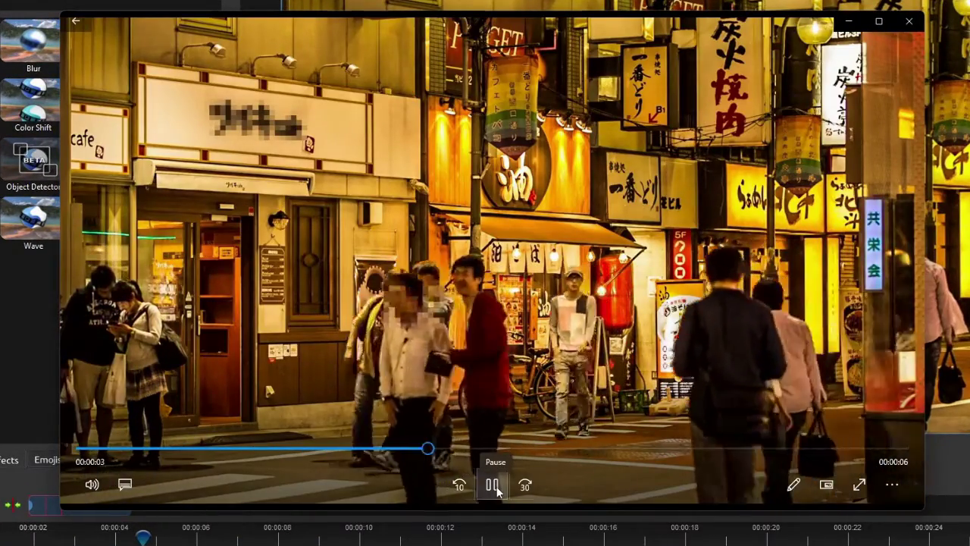
# - Pause the demo video and scrub it back to about two seconds and forward again
pyautogui.click(493, 485)
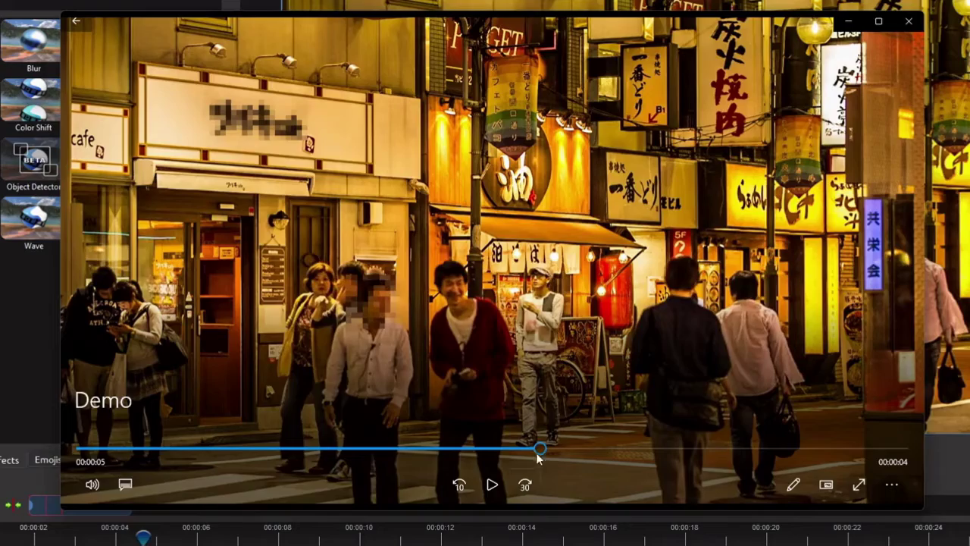
pyautogui.moveTo(538, 452)
pyautogui.mouseDown()
pyautogui.moveTo(371, 449)
pyautogui.moveTo(546, 450)
pyautogui.mouseUp()
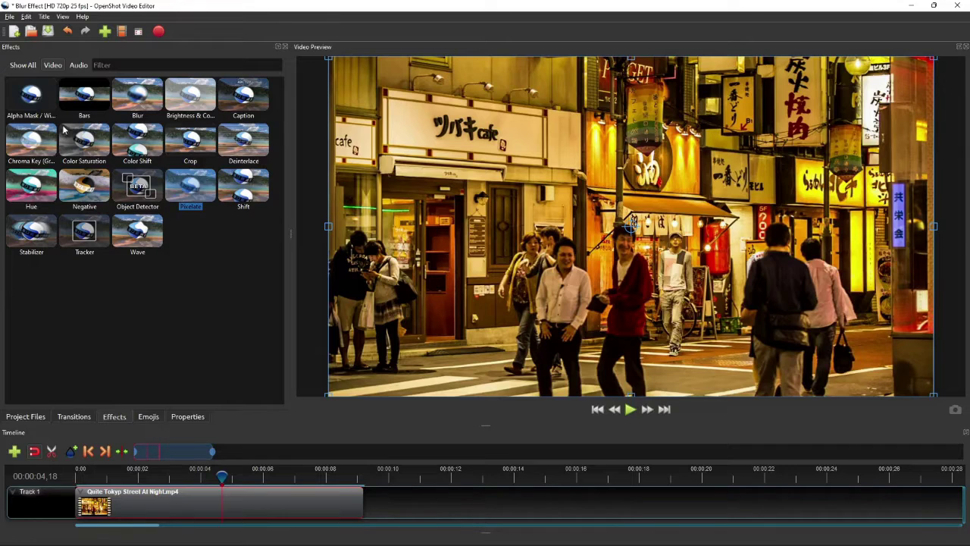
# - Drag the Blur effect onto the Tokyo street clip and open its Properties
pyautogui.click(137, 97)
pyautogui.moveTo(137, 97); pyautogui.dragTo(94, 486)
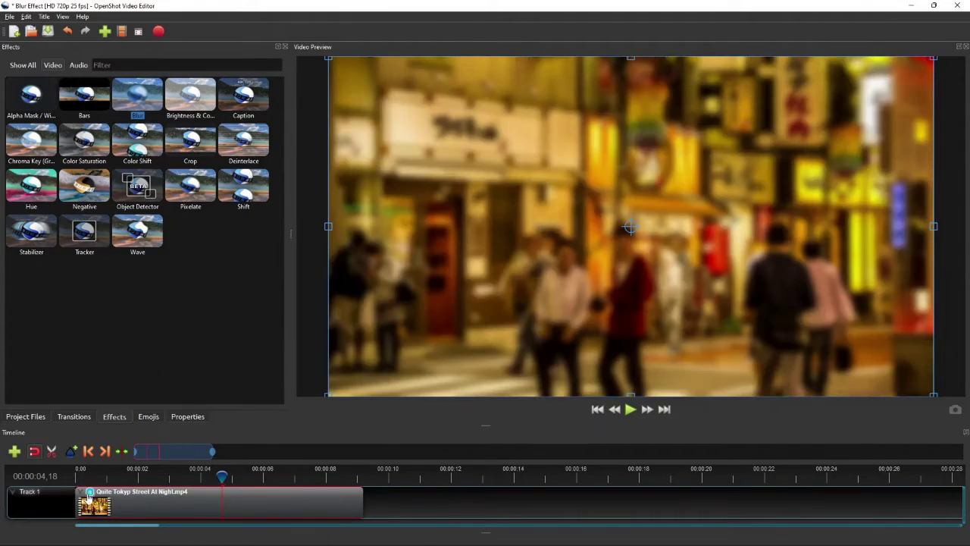
pyautogui.click(184, 417)
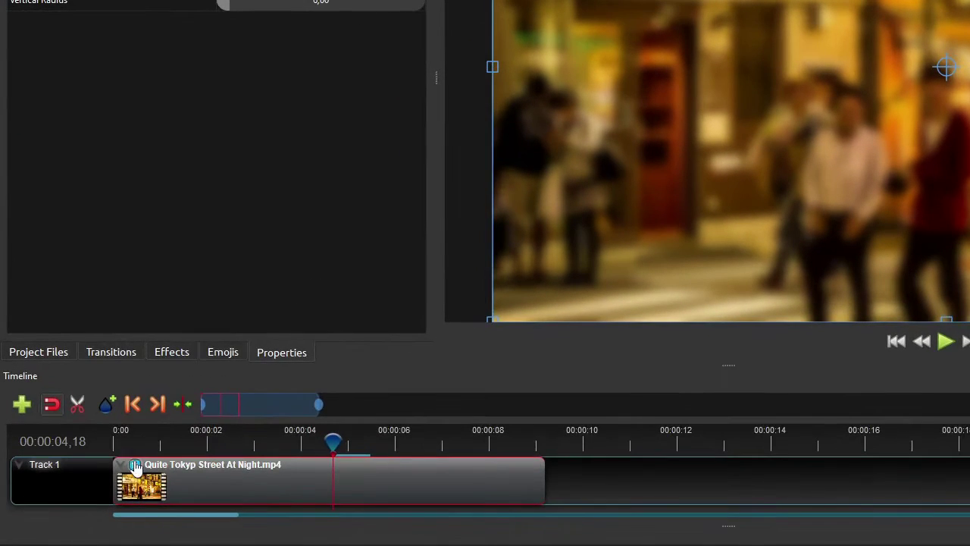
pyautogui.rightClick(117, 475)
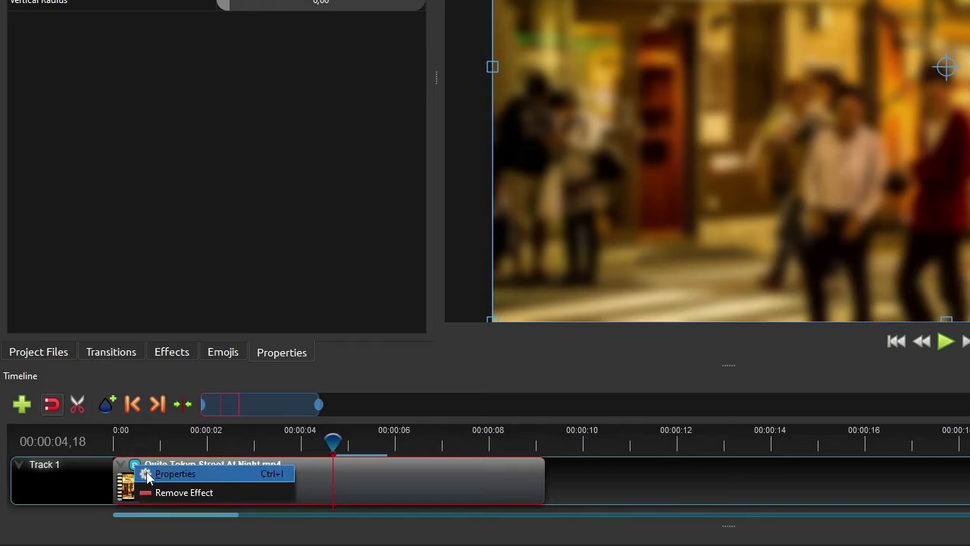
pyautogui.click(148, 476)
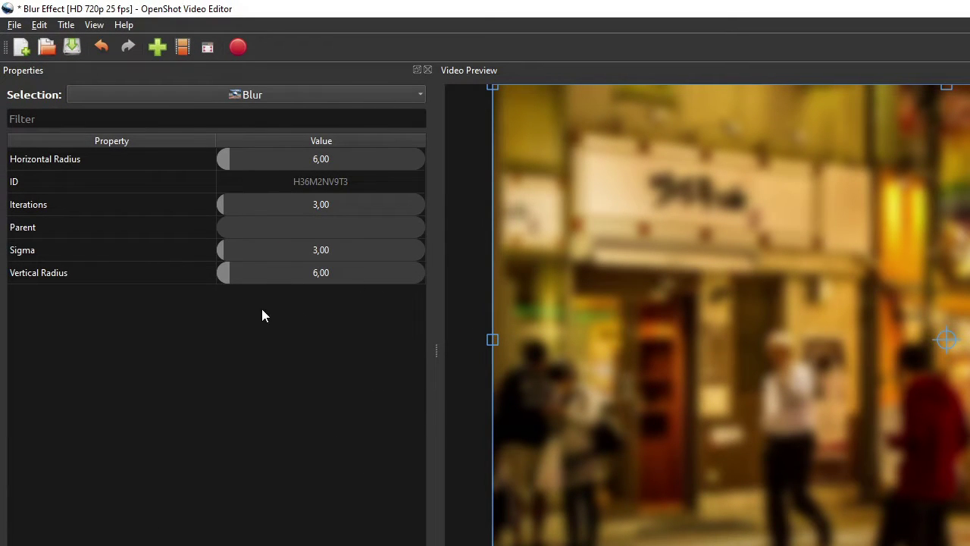
# - Keyframe the Blur Iterations to 0 at the clip start after checking the radius settings
pyautogui.click(99, 159)
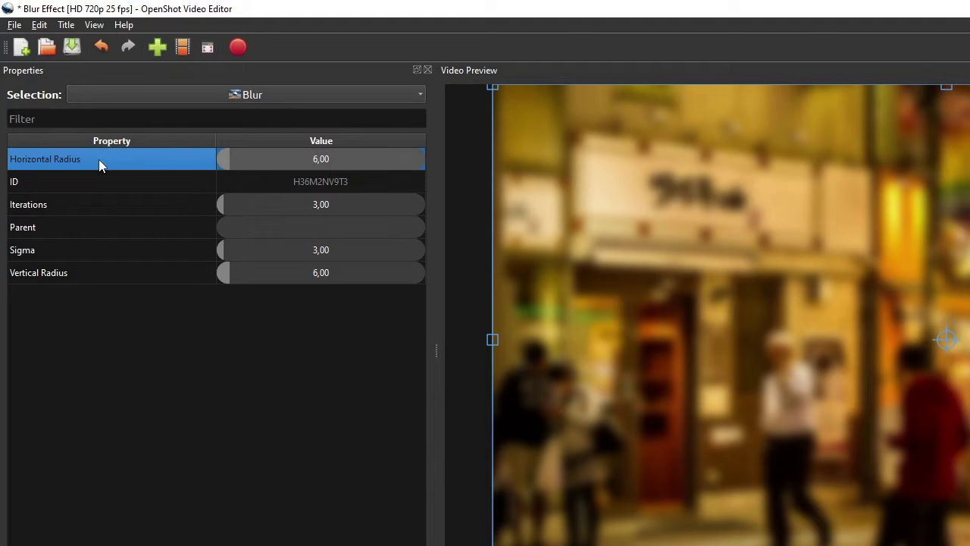
pyautogui.click(84, 212)
pyautogui.click(91, 277)
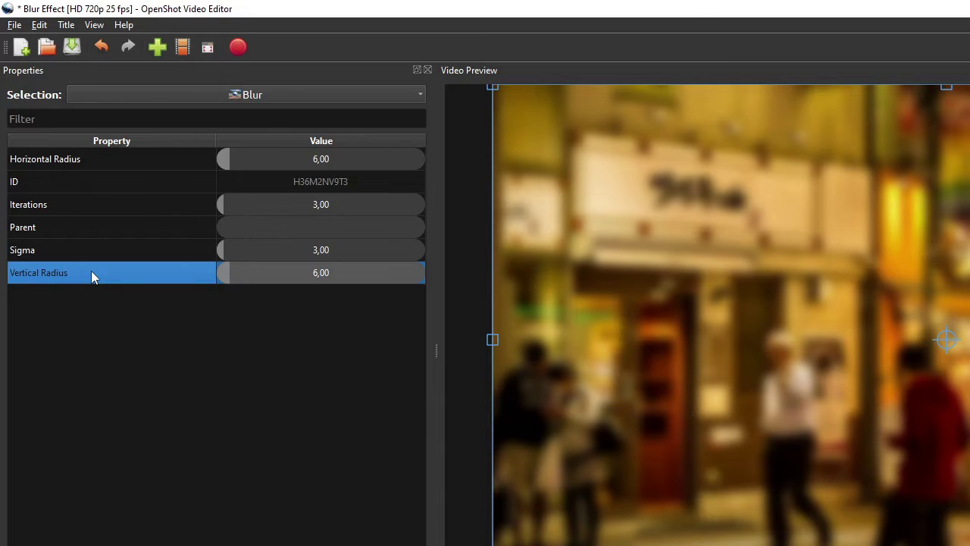
pyautogui.doubleClick(338, 203)
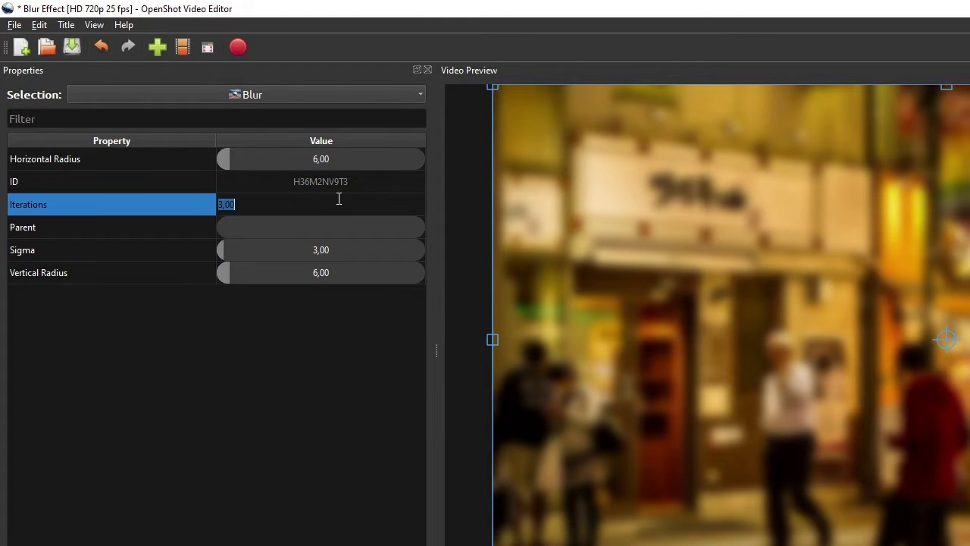
pyautogui.write('0')
pyautogui.press('Return')
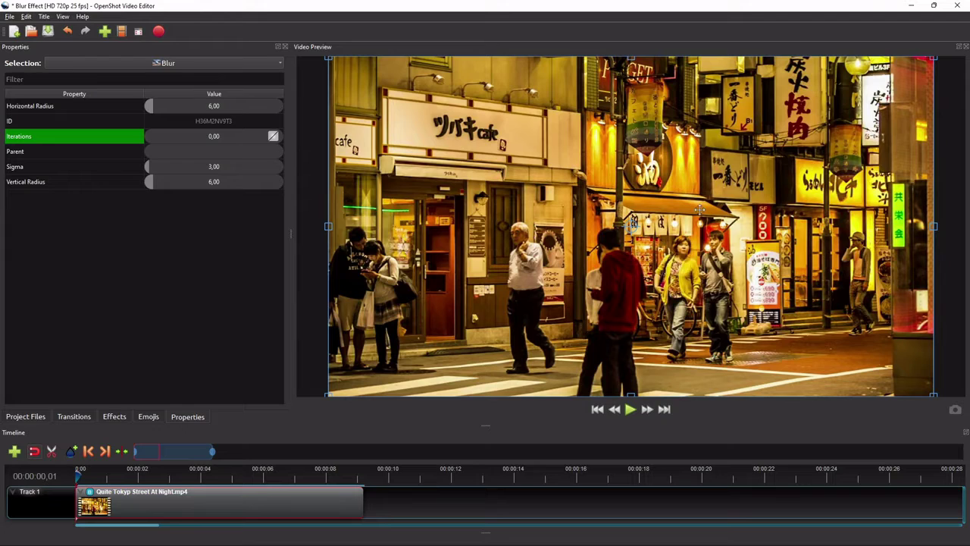
# - Set blur Iterations to 3, Vertical Radius to 0 and Horizontal Radius to 25
pyautogui.doubleClick(226, 106)
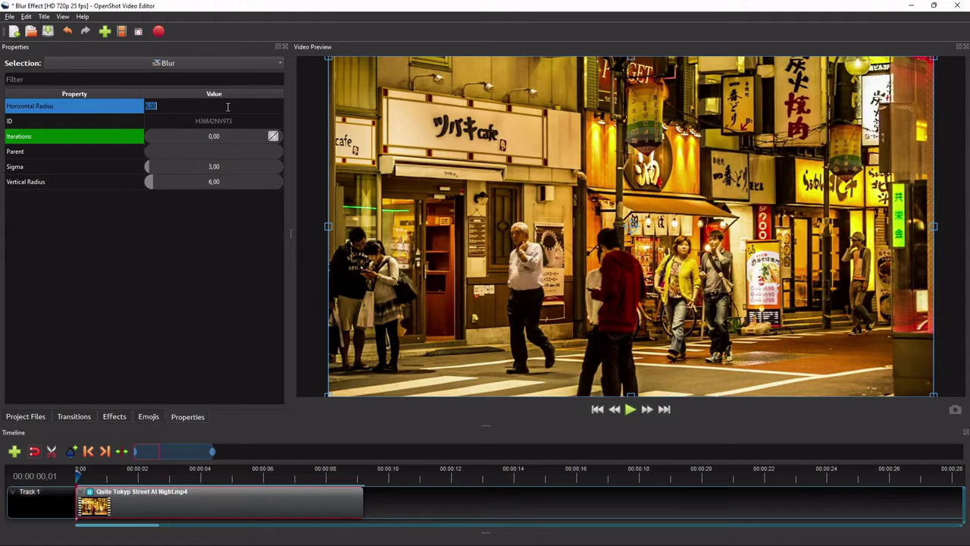
pyautogui.doubleClick(224, 138)
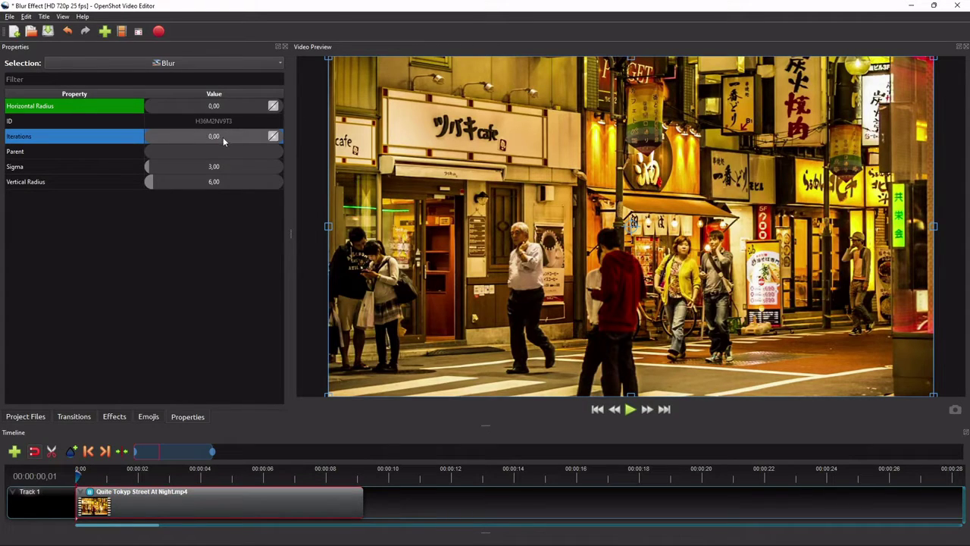
pyautogui.write('3')
pyautogui.press('Return')
pyautogui.doubleClick(229, 182)
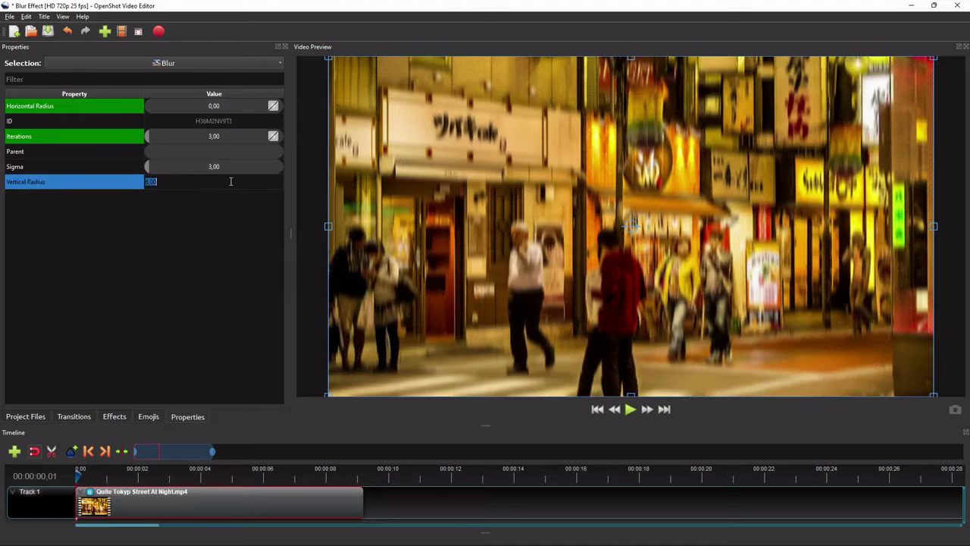
pyautogui.write('0')
pyautogui.press('Return')
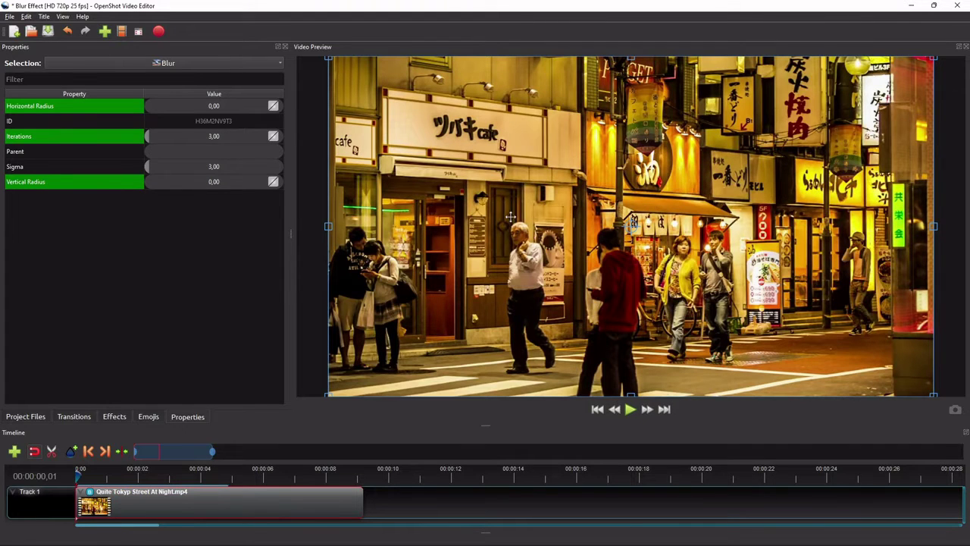
pyautogui.doubleClick(215, 105)
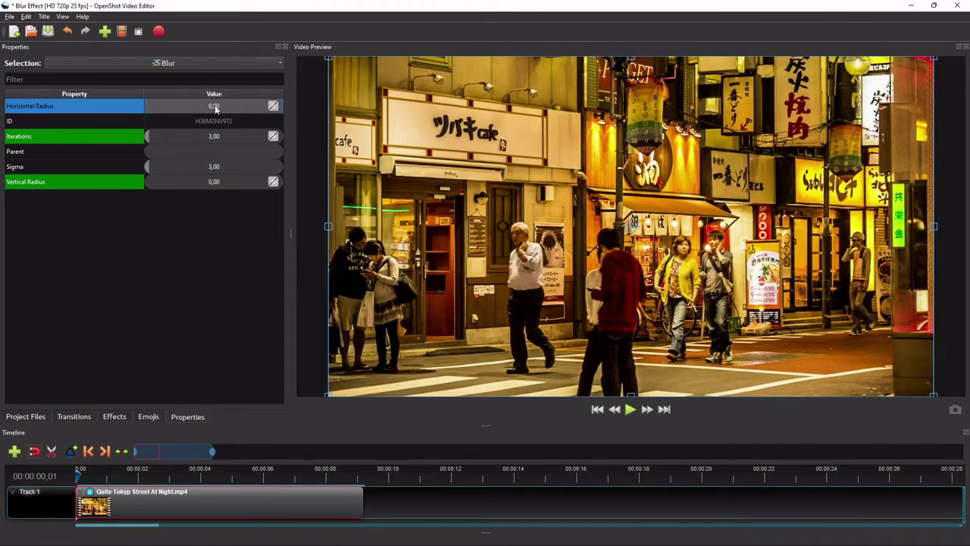
pyautogui.write('25')
pyautogui.press('Return')
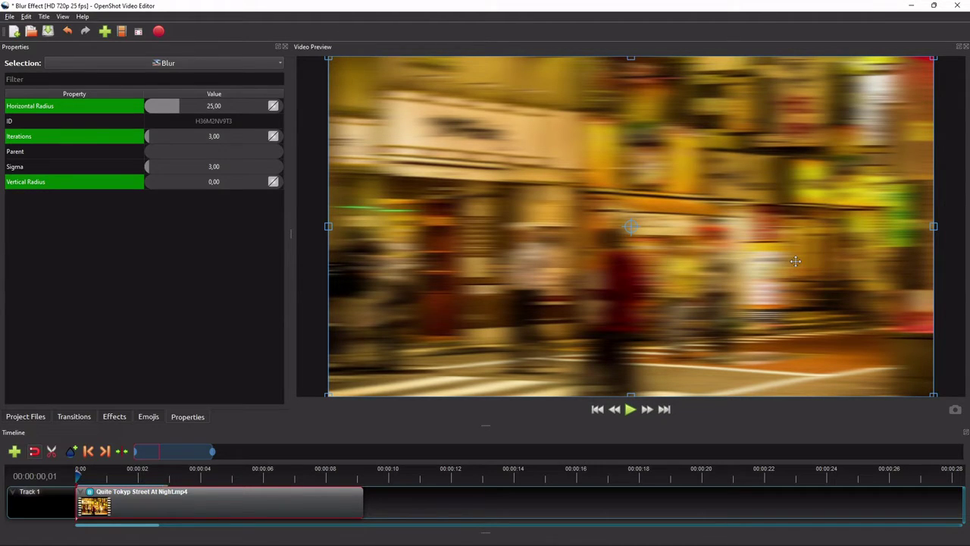
# - Set both the Vertical and Horizontal blur radius to 25
pyautogui.moveTo(213, 108); pyautogui.dragTo(158, 106)
pyautogui.doubleClick(218, 180)
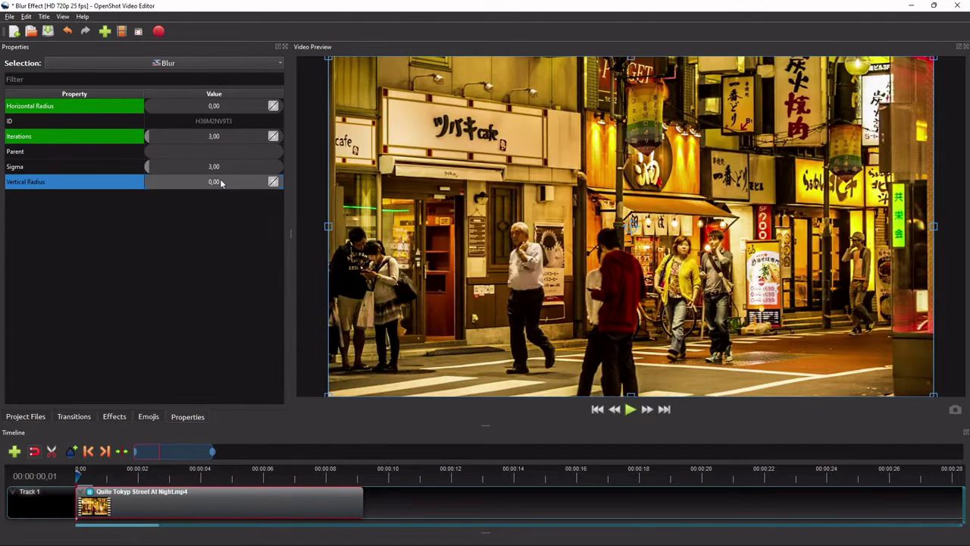
pyautogui.write('25')
pyautogui.press('Return')
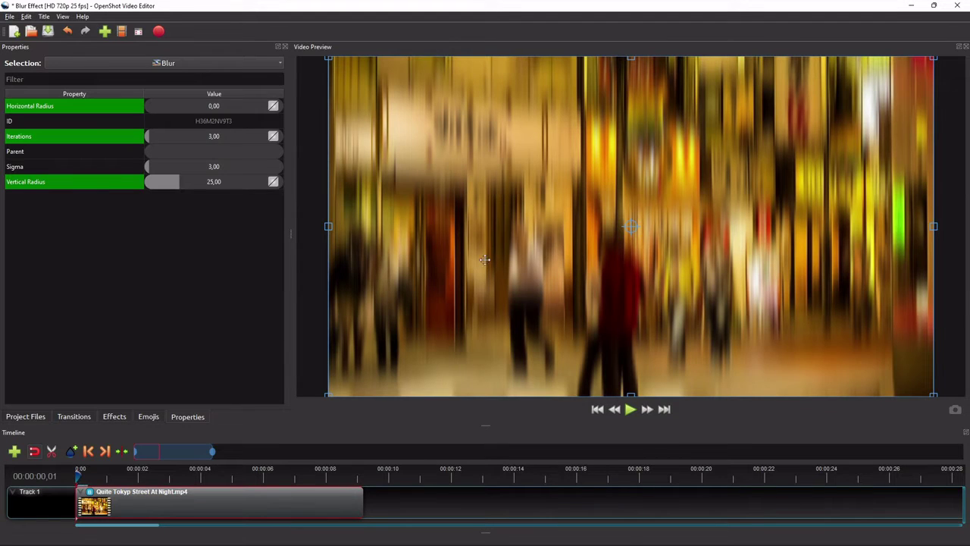
pyautogui.doubleClick(219, 107)
pyautogui.write('25')
pyautogui.press('Return')
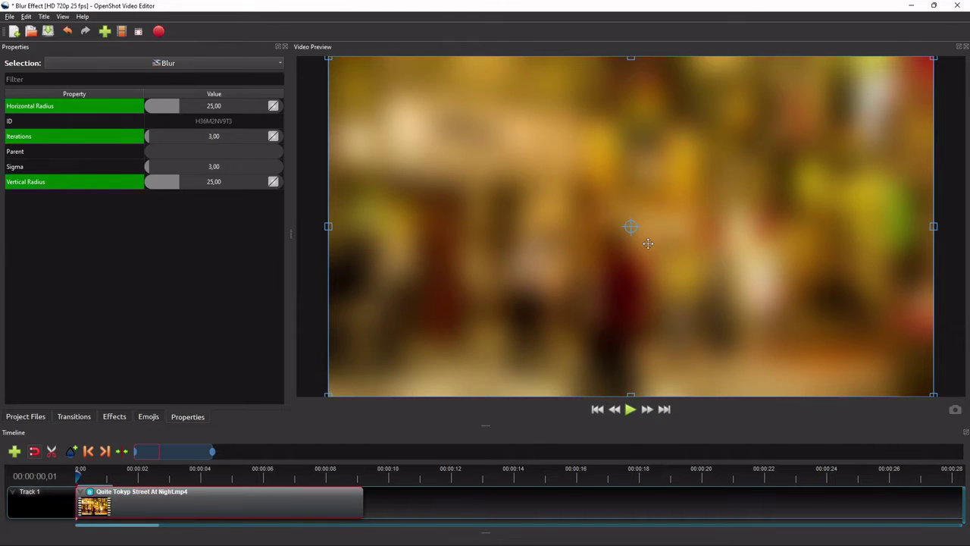
# - Raise the blur Iterations to 10
pyautogui.click(216, 139)
pyautogui.doubleClick(227, 137)
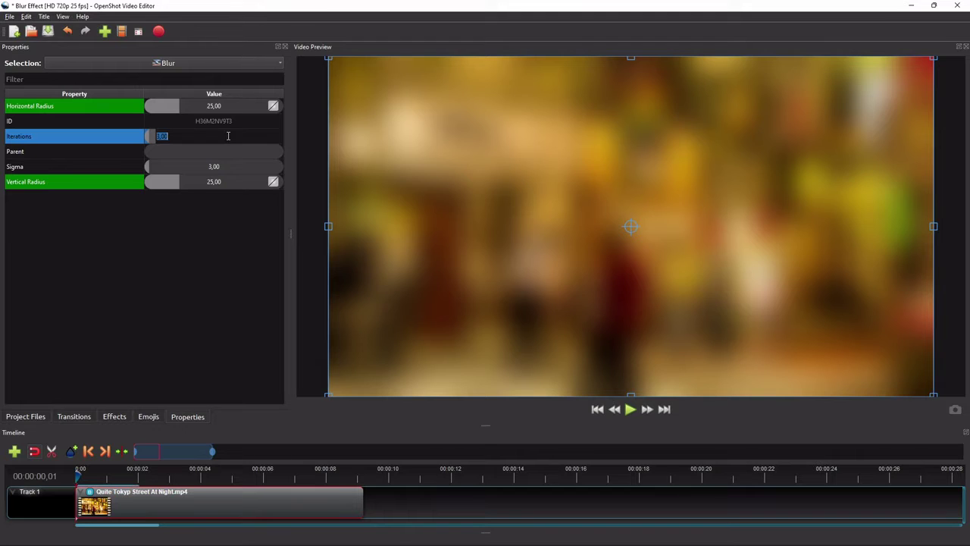
pyautogui.write('10')
pyautogui.press('Return')
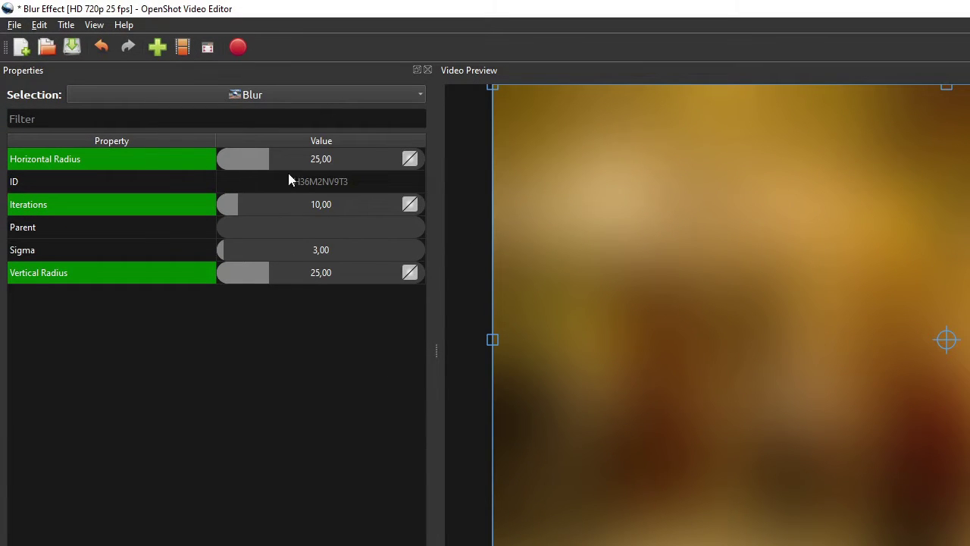
pyautogui.rightClick(318, 206)
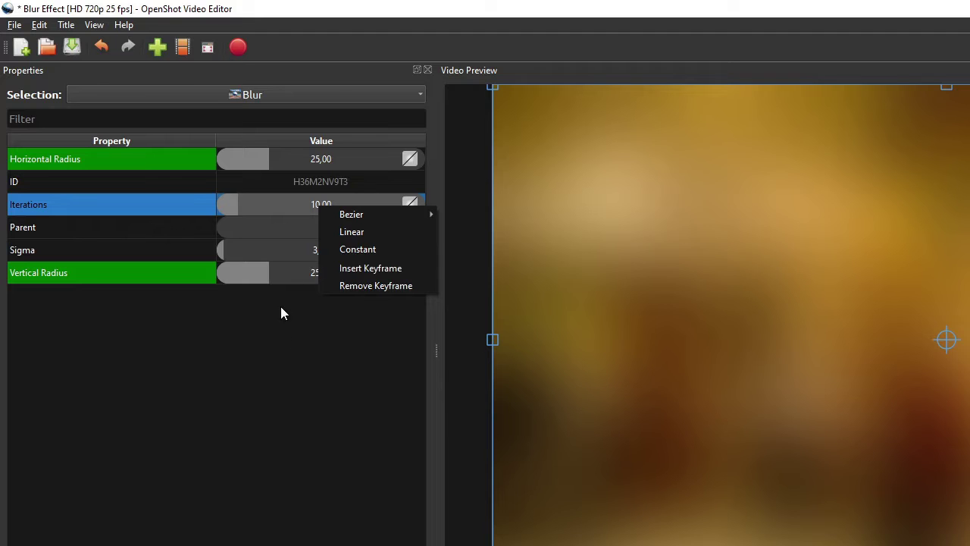
pyautogui.click(285, 348)
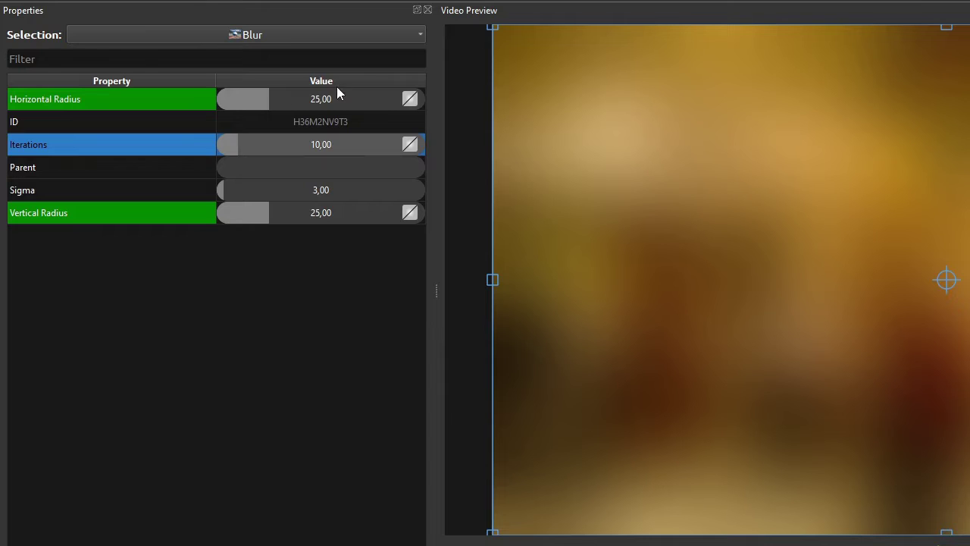
pyautogui.click(337, 94)
pyautogui.click(336, 206)
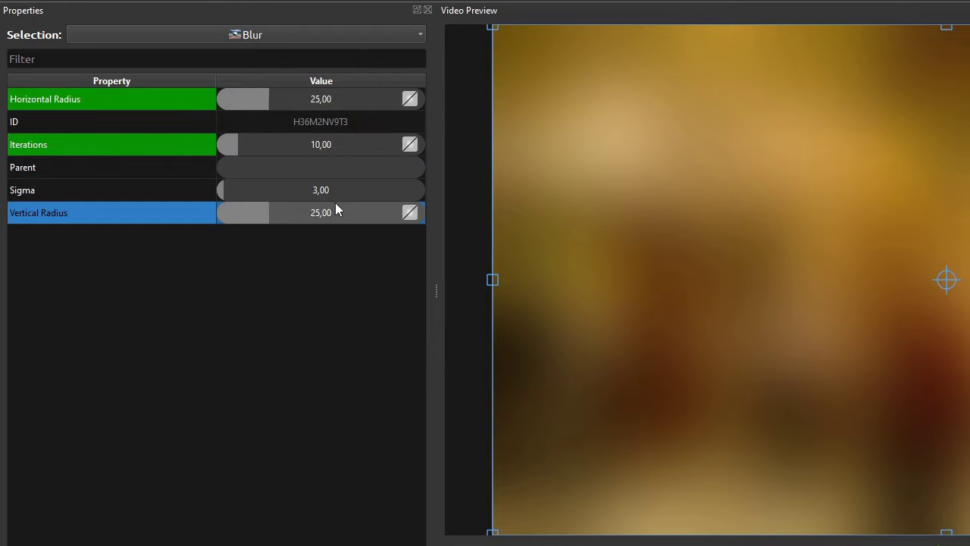
pyautogui.click(327, 148)
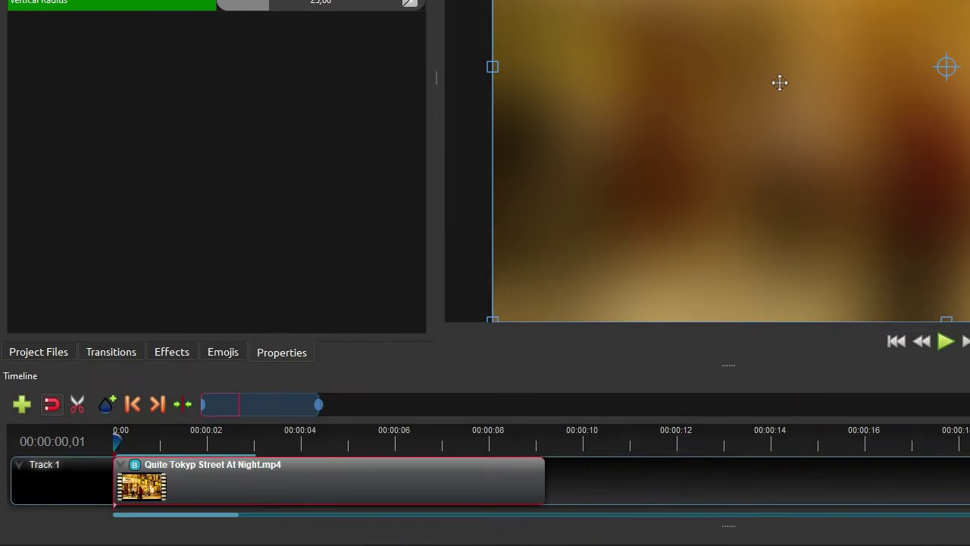
# - At about 1.25 seconds, set Horizontal and Vertical Radius to 0
pyautogui.click(207, 446)
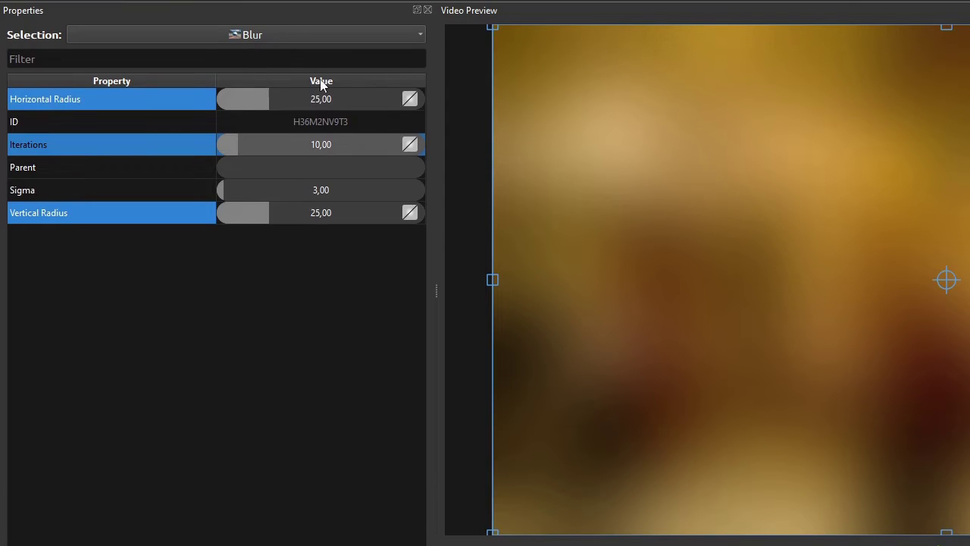
pyautogui.doubleClick(331, 99)
pyautogui.write('0')
pyautogui.doubleClick(339, 217)
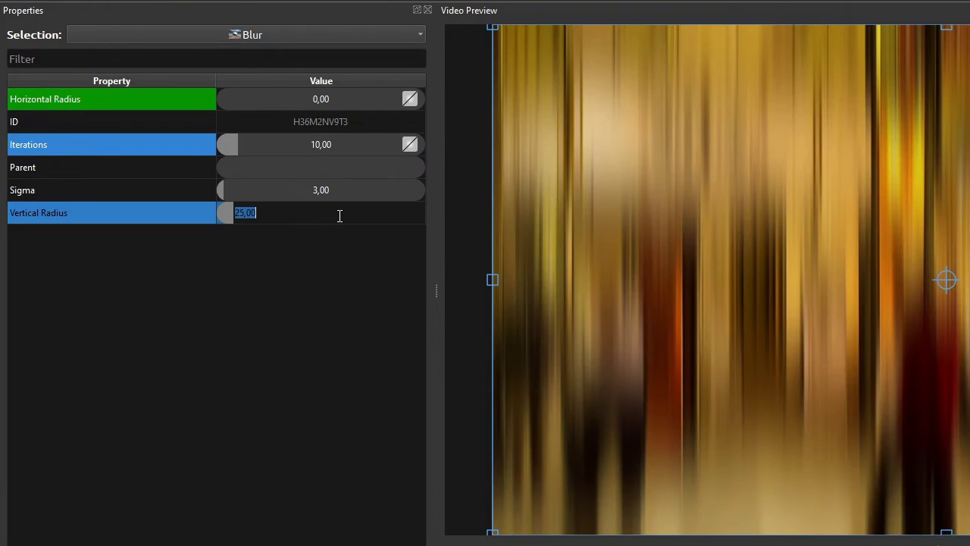
pyautogui.write('0')
pyautogui.press('Return')
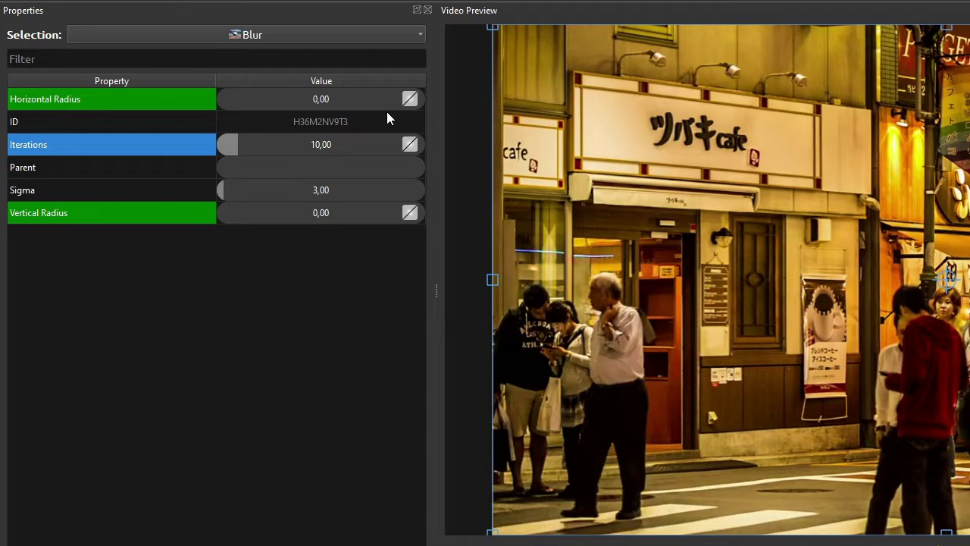
# - Apply Bezier Ease In to both the Horizontal and Vertical Radius keyframes
pyautogui.rightClick(407, 101)
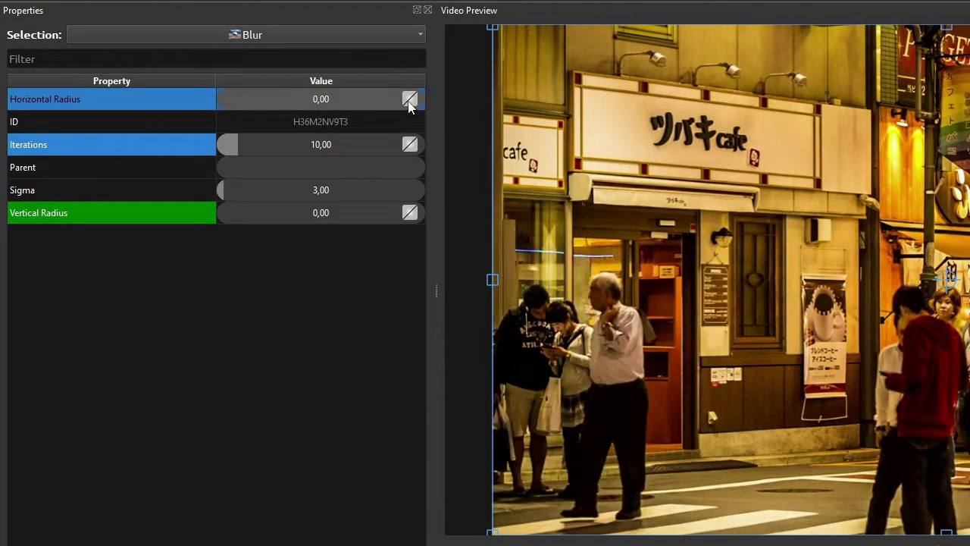
pyautogui.moveTo(459, 109)
pyautogui.click(590, 129)
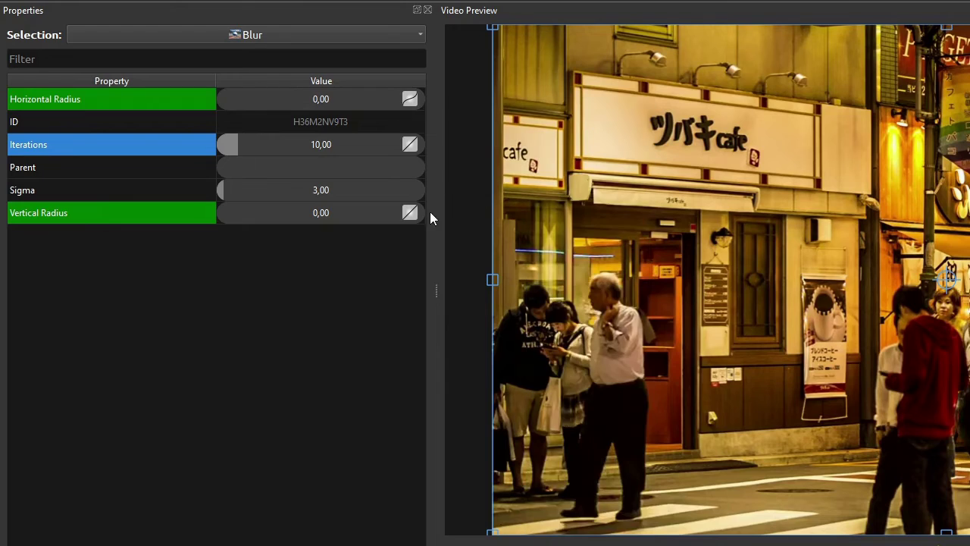
pyautogui.rightClick(413, 213)
pyautogui.moveTo(451, 217)
pyautogui.click(585, 236)
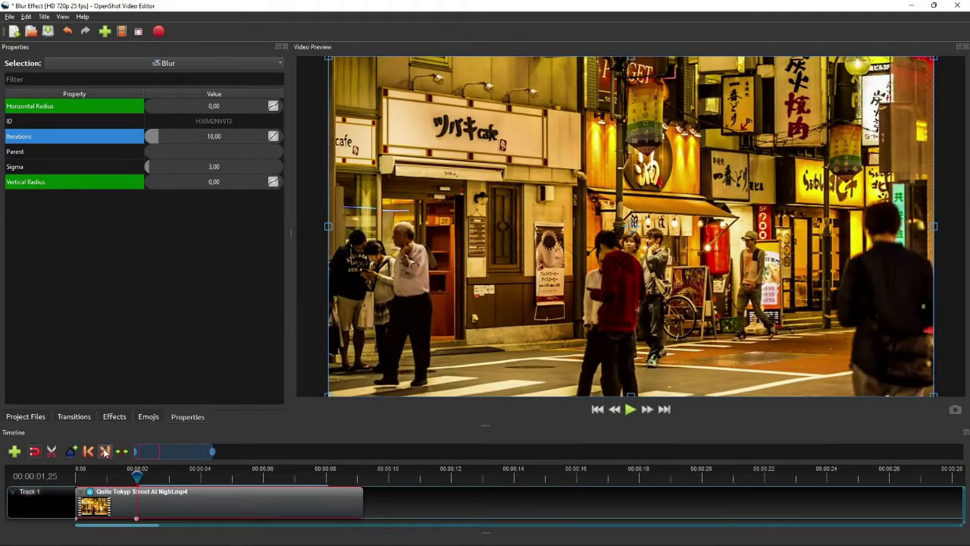
pyautogui.click(88, 451)
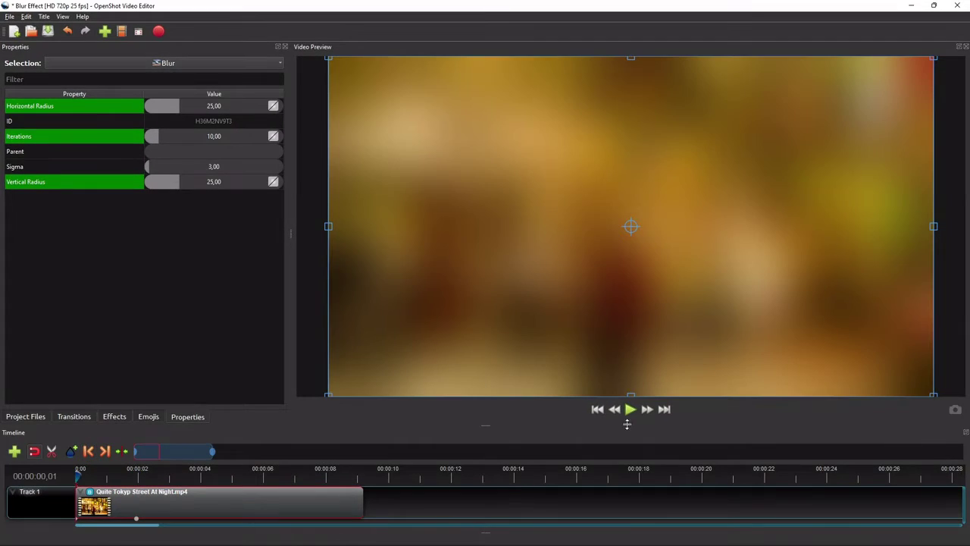
pyautogui.click(631, 409)
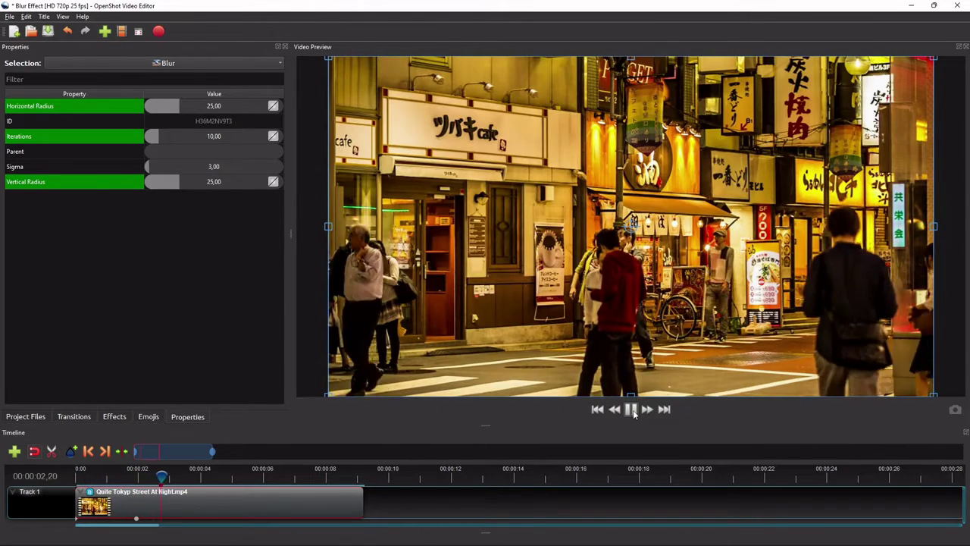
pyautogui.click(633, 409)
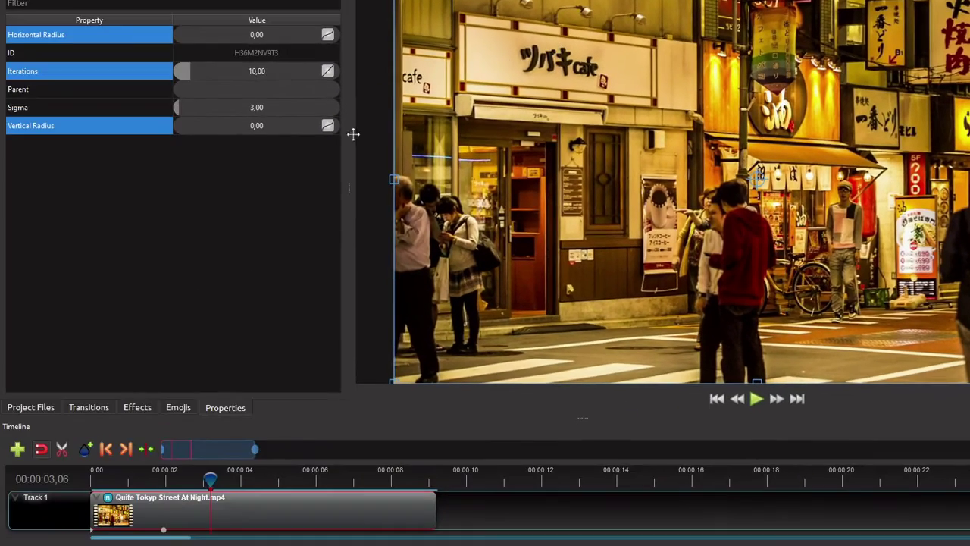
# - Drag Pixelate onto the street clip, show its properties, and return to the clip start
pyautogui.click(136, 405)
pyautogui.moveTo(226, 119); pyautogui.dragTo(132, 505)
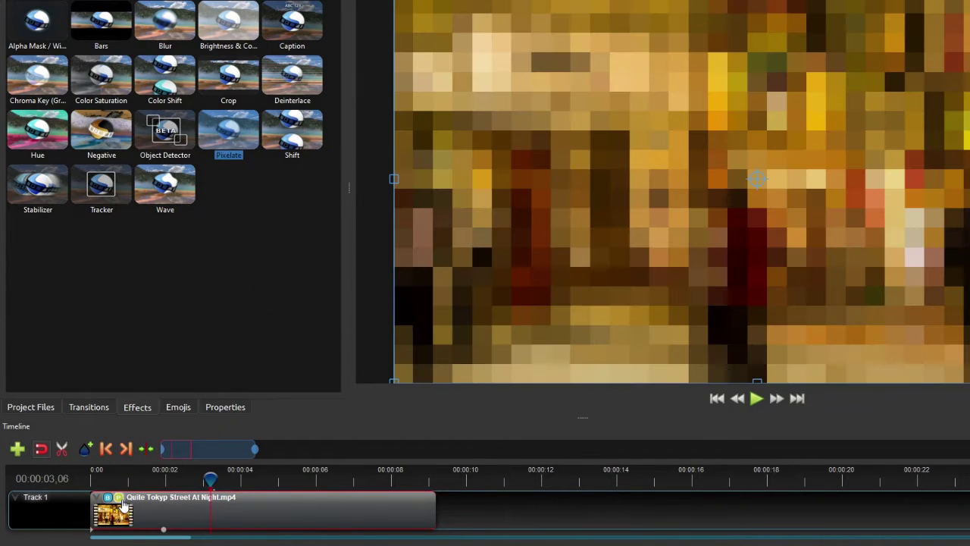
pyautogui.click(226, 407)
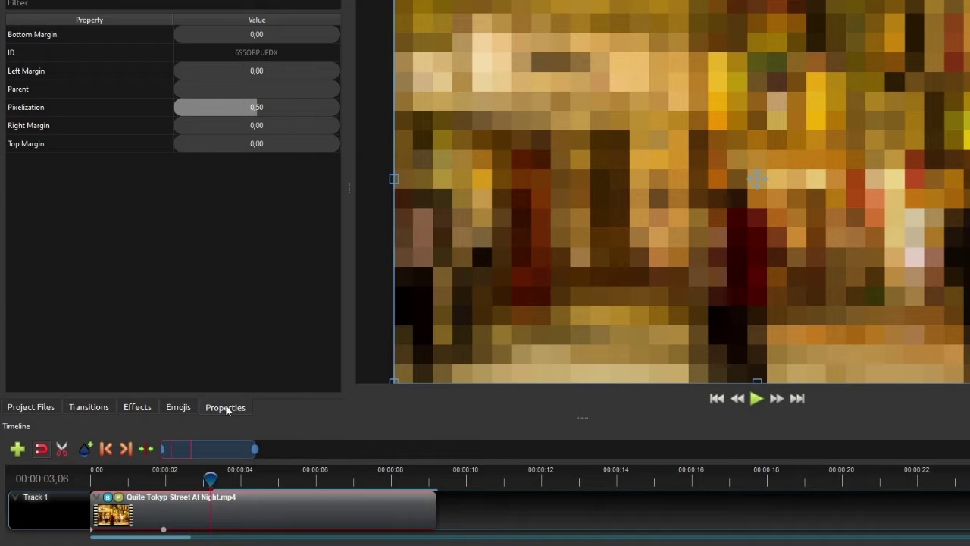
pyautogui.click(106, 448)
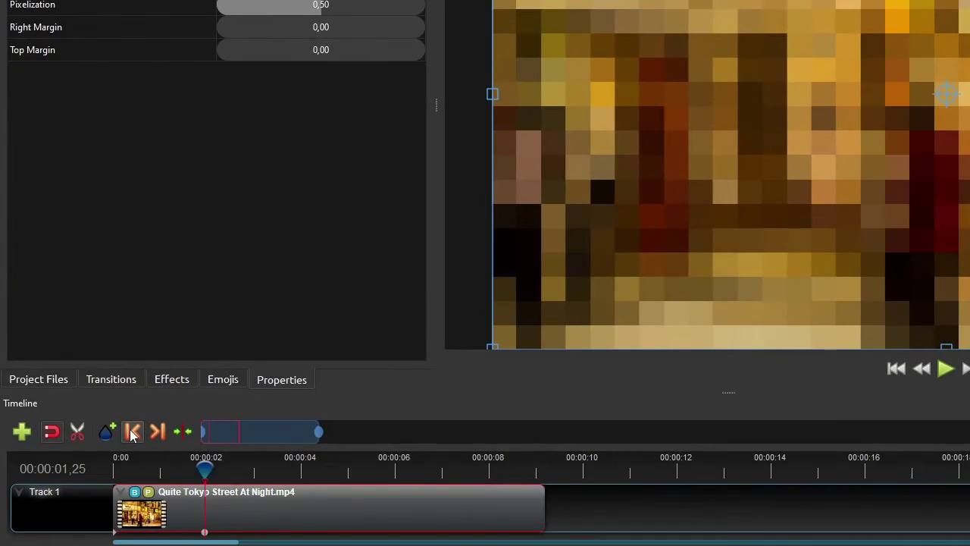
pyautogui.click(132, 432)
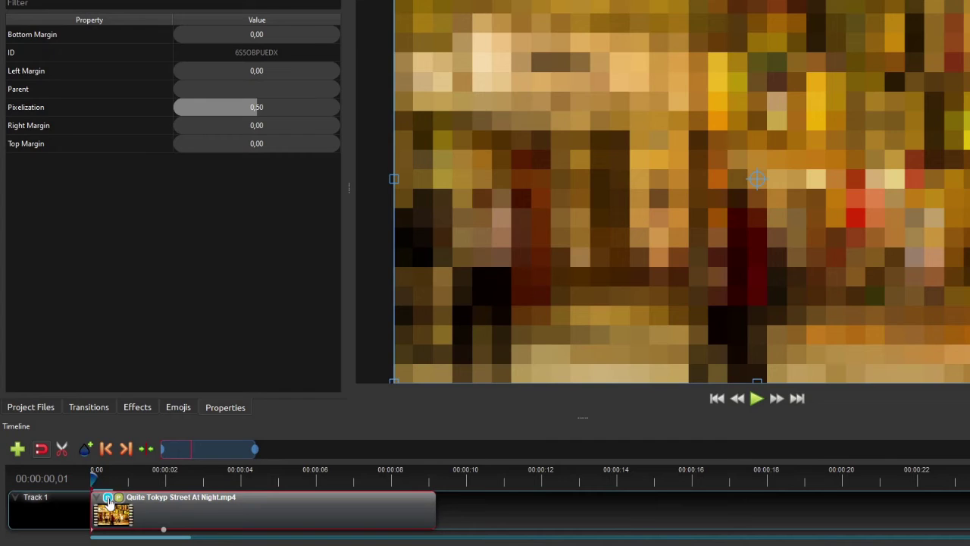
# - Set the Blur Iterations to 0 at the clip start, then reselect the Pixelate effect
pyautogui.click(109, 498)
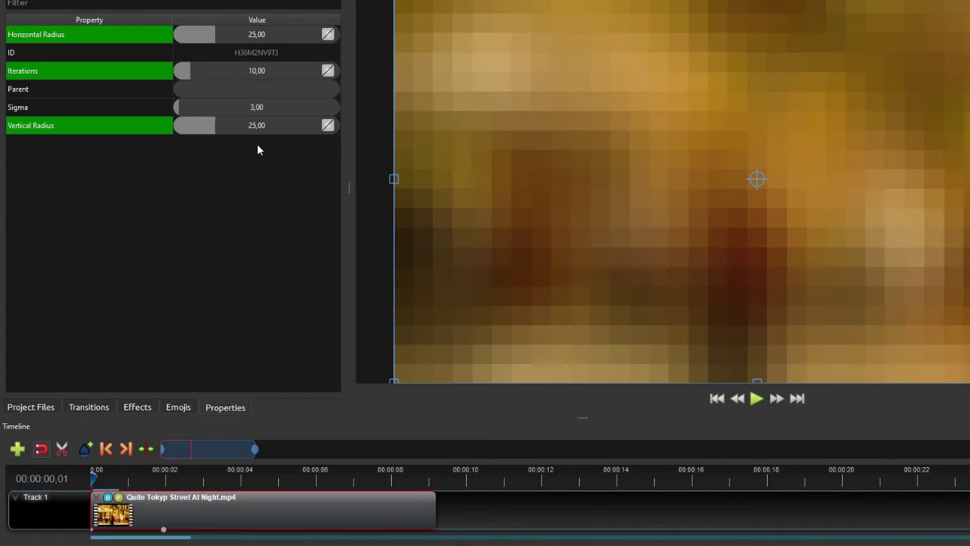
pyautogui.doubleClick(272, 69)
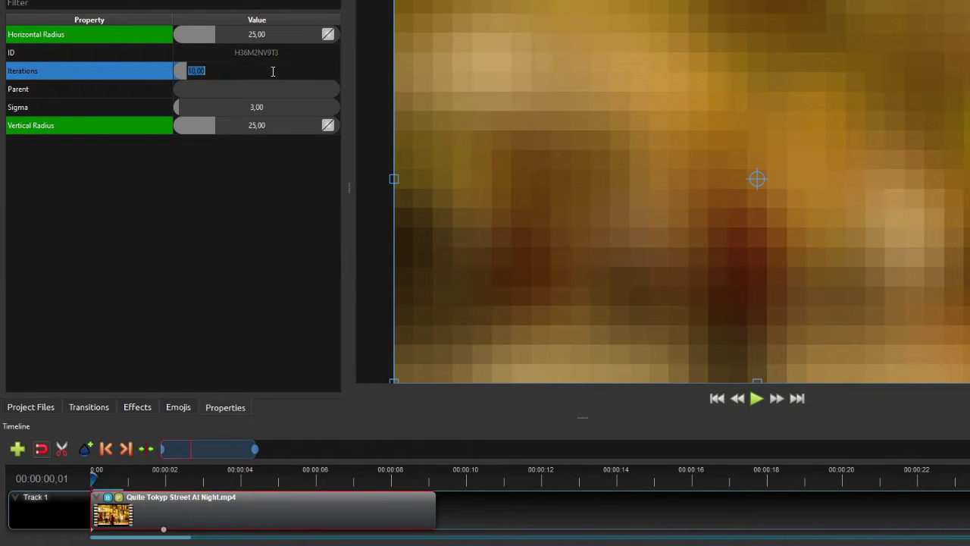
pyautogui.write('0')
pyautogui.press('Return')
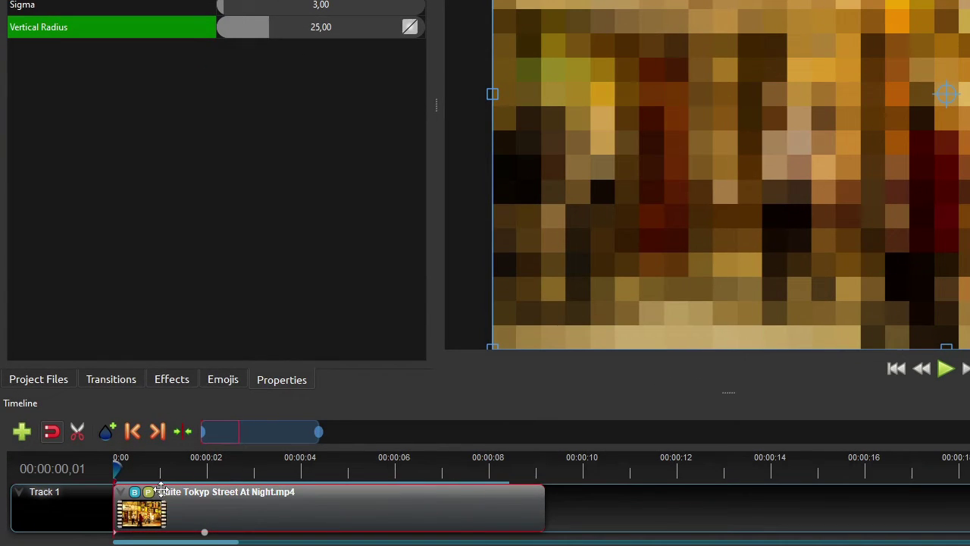
pyautogui.click(149, 492)
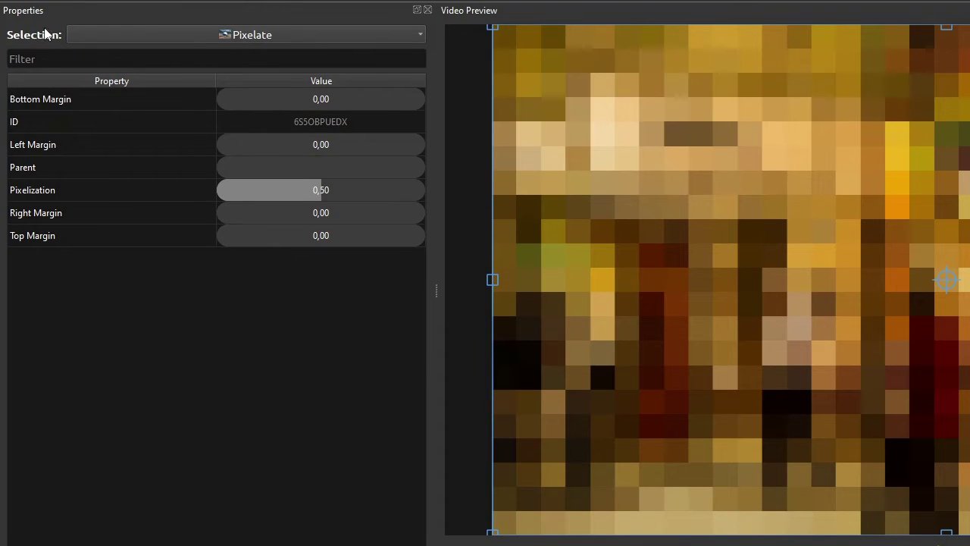
# - Set the Pixelate Bottom Margin to 0.75 and Left Margin to 0.17
pyautogui.click(63, 102)
pyautogui.click(51, 148)
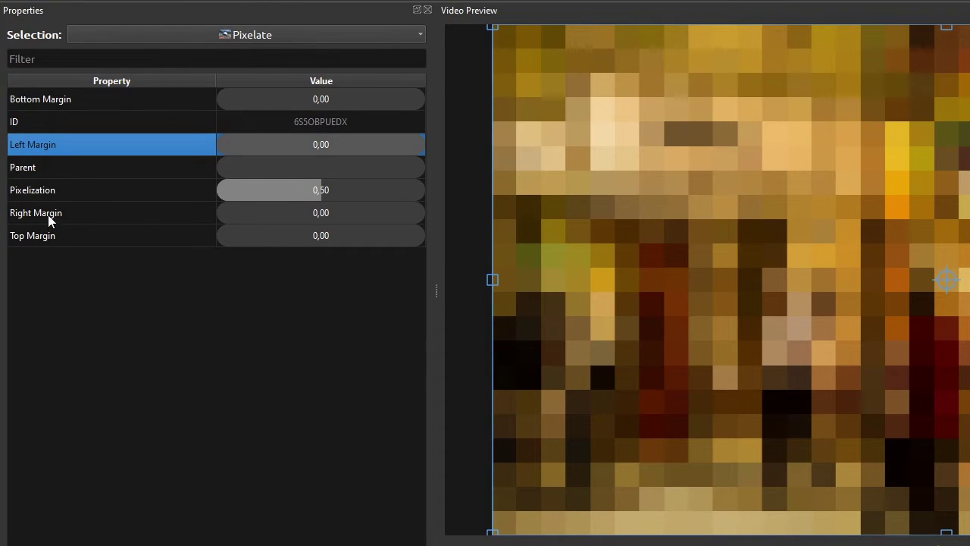
pyautogui.click(50, 240)
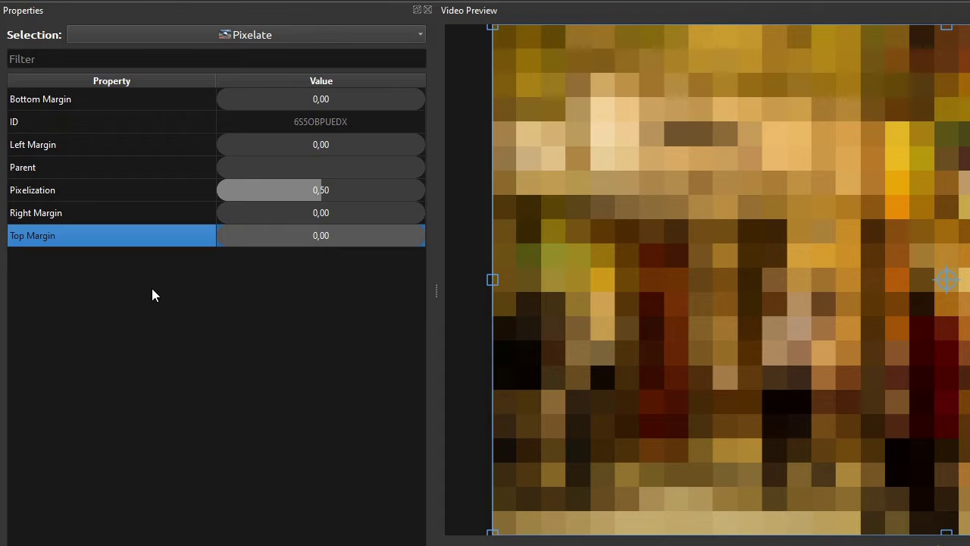
pyautogui.doubleClick(331, 98)
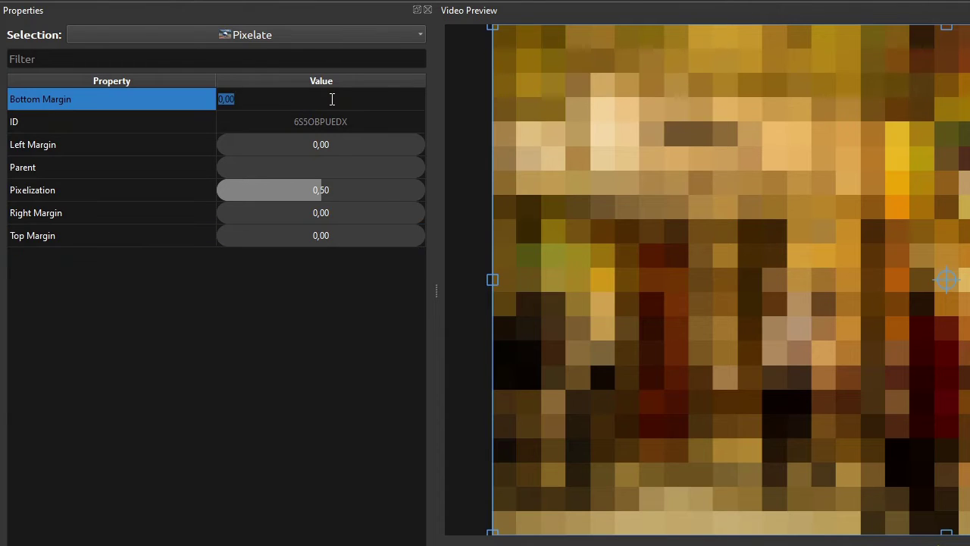
pyautogui.write(',75')
pyautogui.press('Return')
pyautogui.doubleClick(340, 143)
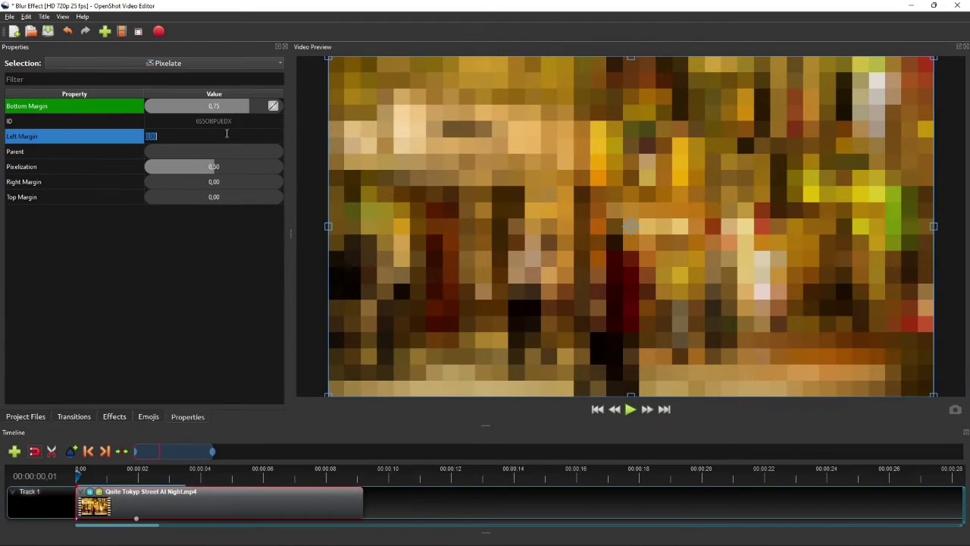
pyautogui.write(',17')
pyautogui.press('Return')
# - Set the Pixelate Right Margin to 0.71 and Top Margin to 0.17
pyautogui.doubleClick(239, 179)
pyautogui.write(',71')
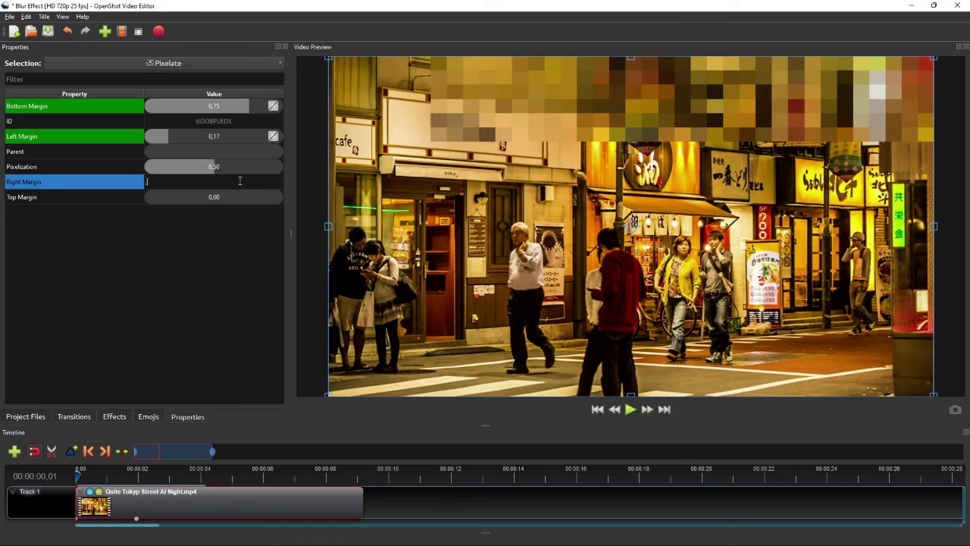
pyautogui.press('Return')
pyautogui.doubleClick(232, 199)
pyautogui.write(',17')
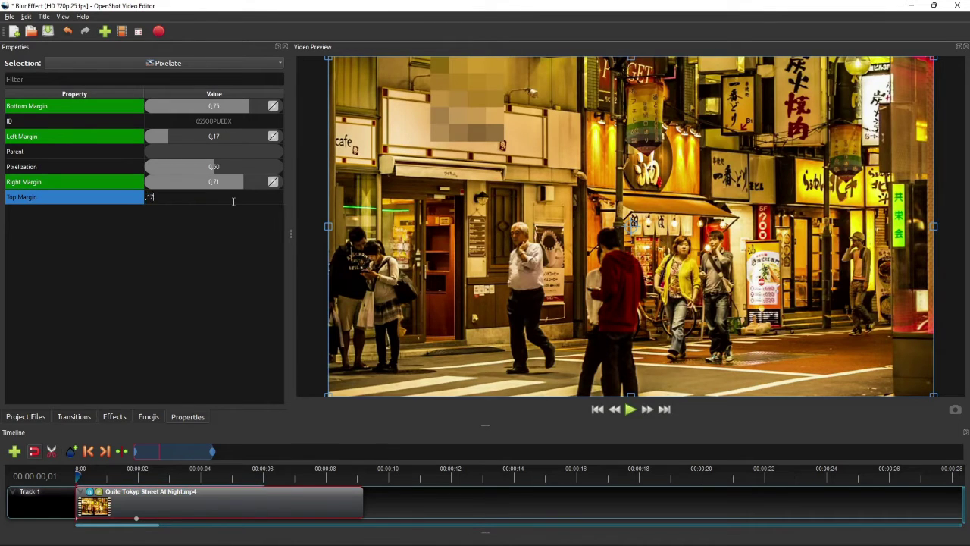
pyautogui.press('Return')
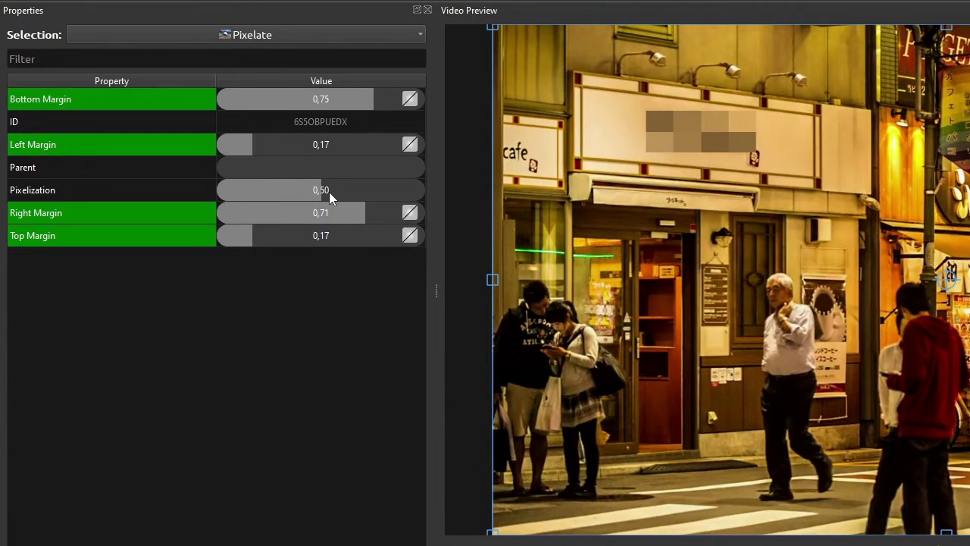
# - Change the Pixelization value to 0.30
pyautogui.doubleClick(328, 193)
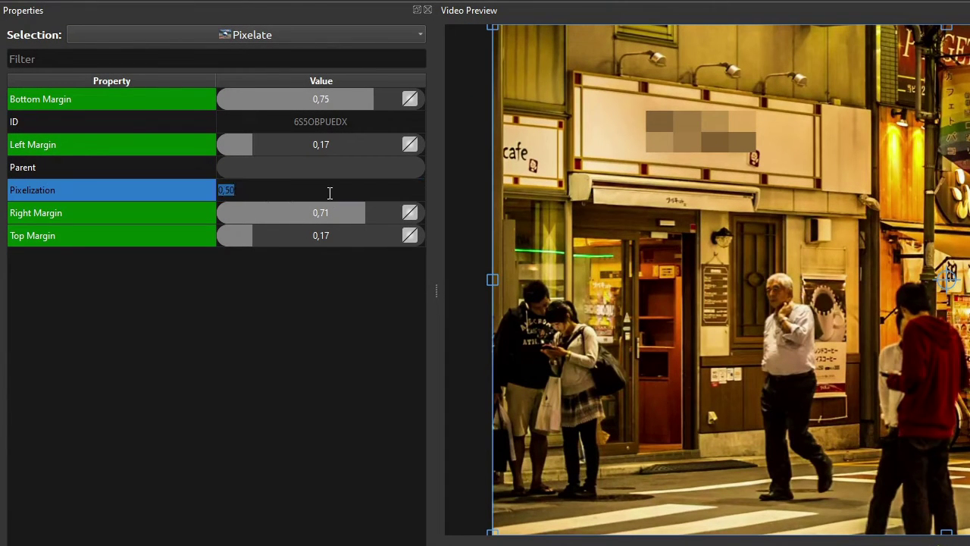
pyautogui.press('BackSpace')
pyautogui.press('Return')
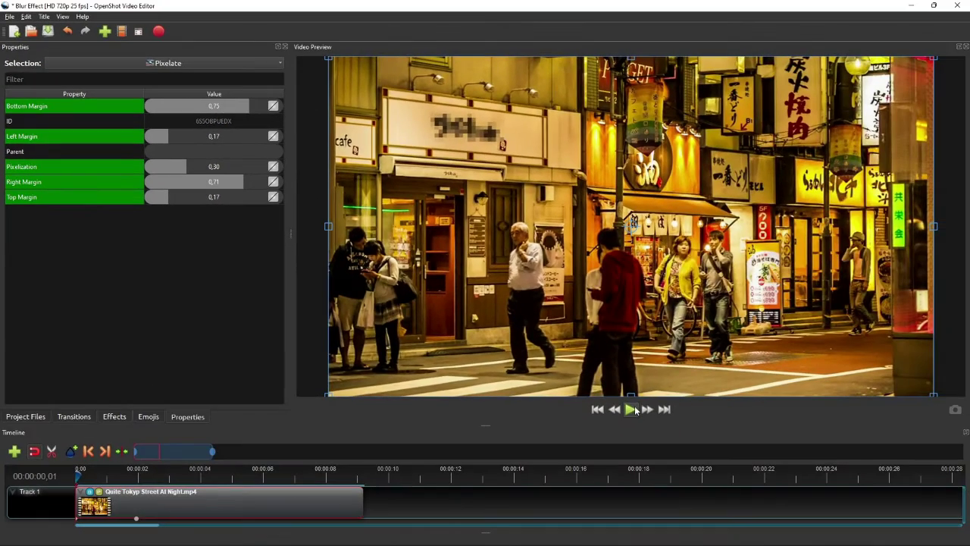
# - Preview the sign-pixelated clip, then scrub to about 00:00:04 where the pedestrian's face appears
pyautogui.click(634, 409)
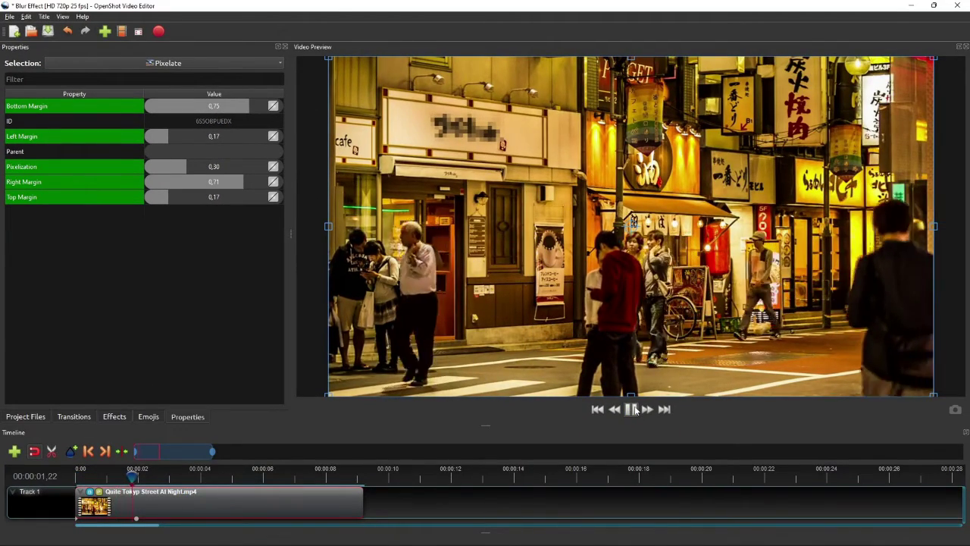
pyautogui.click(634, 410)
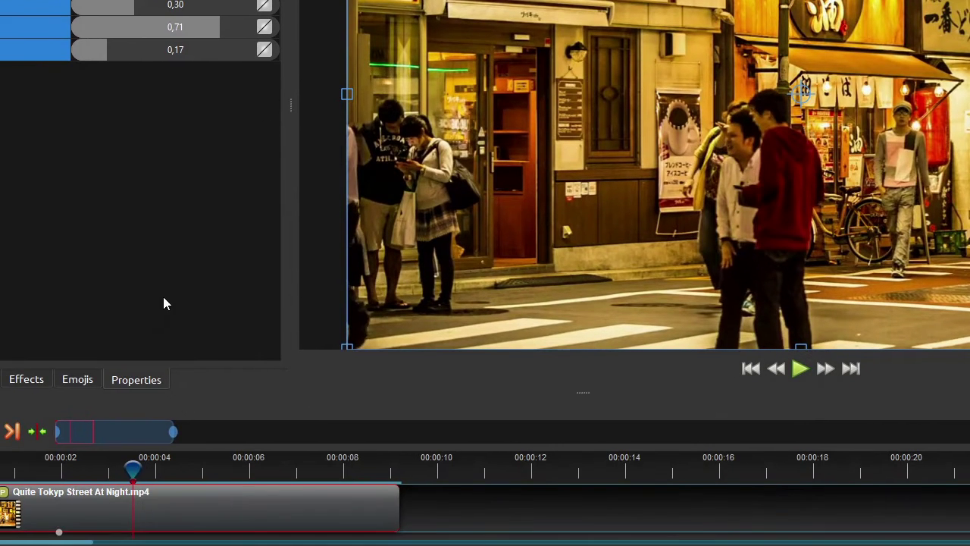
pyautogui.click(107, 473)
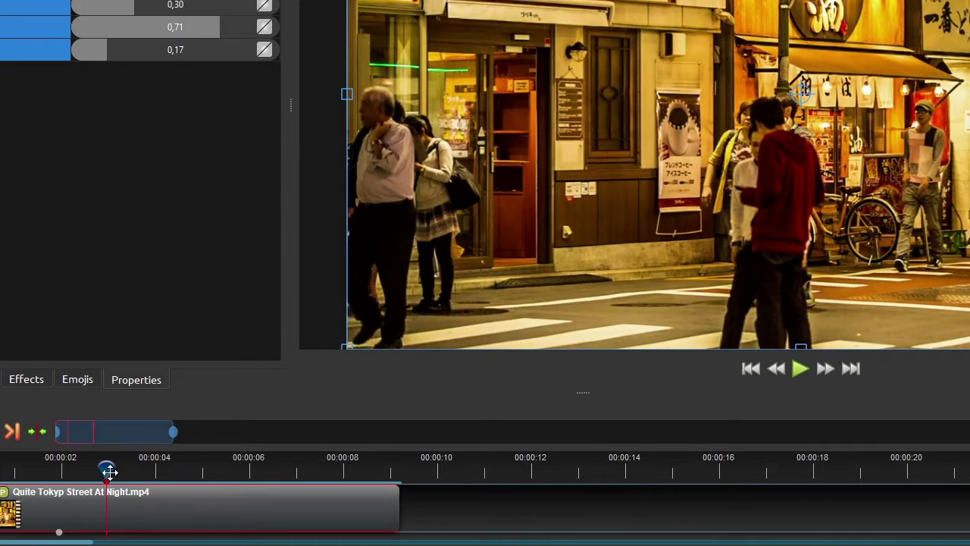
pyautogui.click(147, 471)
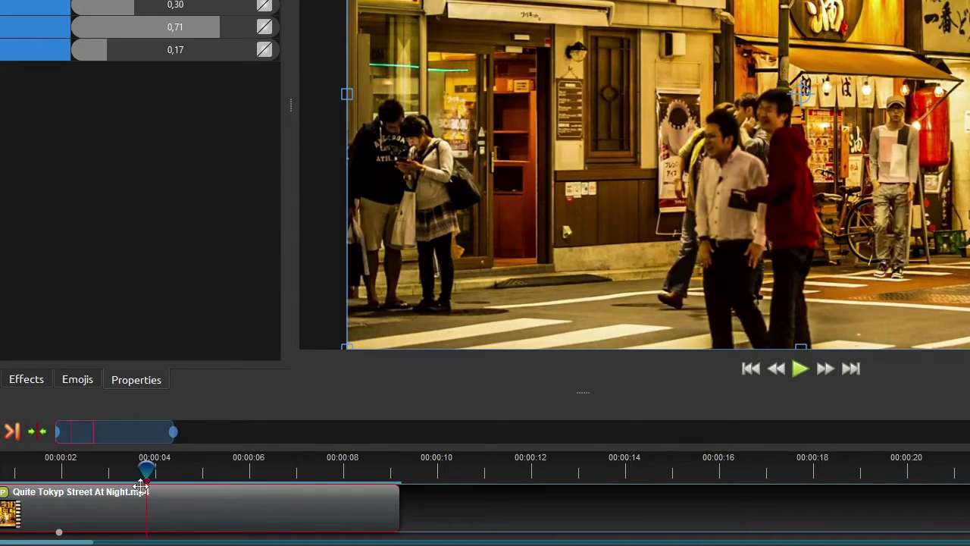
pyautogui.moveTo(140, 469)
pyautogui.mouseDown()
pyautogui.moveTo(125, 467)
pyautogui.moveTo(147, 471)
pyautogui.mouseUp()
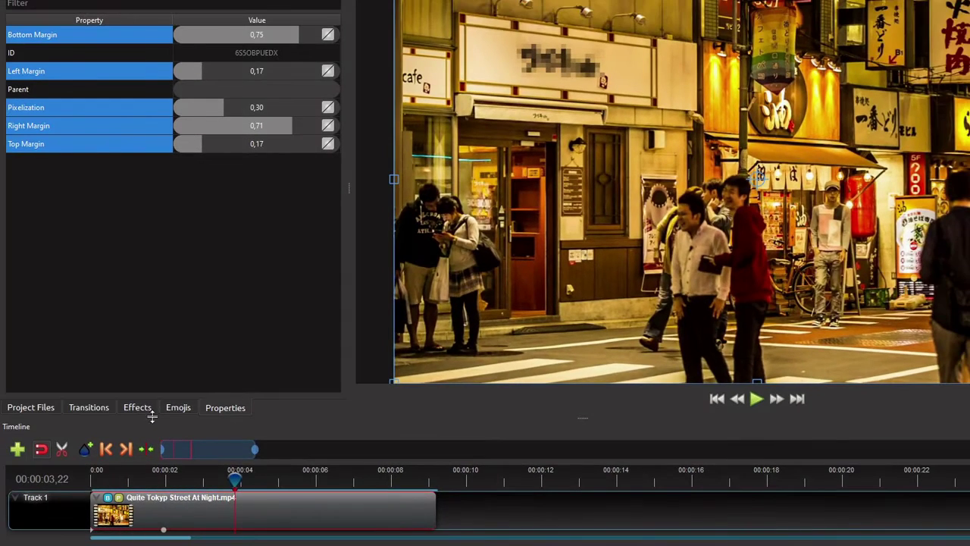
# - Add a second Pixelate effect to the Tokyo street clip and return to its first frame
pyautogui.click(138, 407)
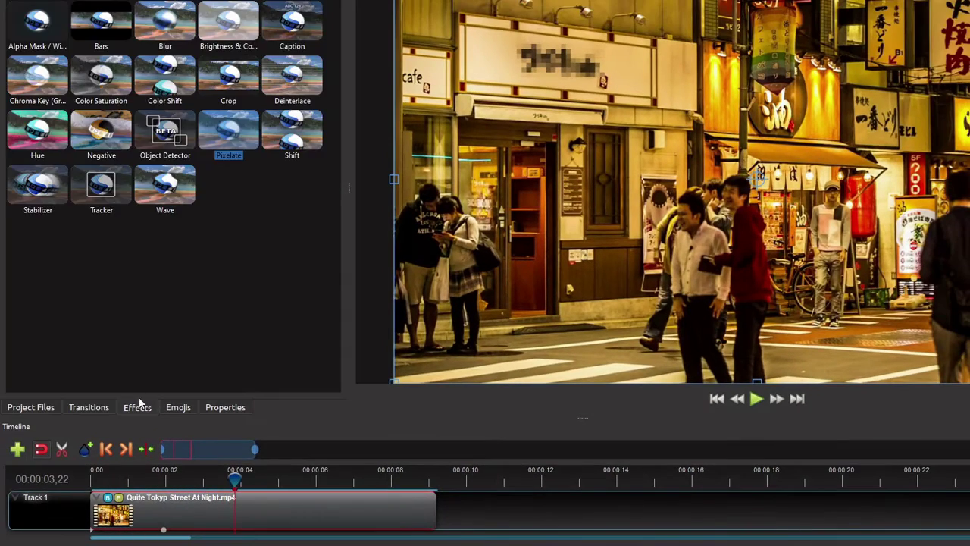
pyautogui.moveTo(223, 133); pyautogui.dragTo(156, 506)
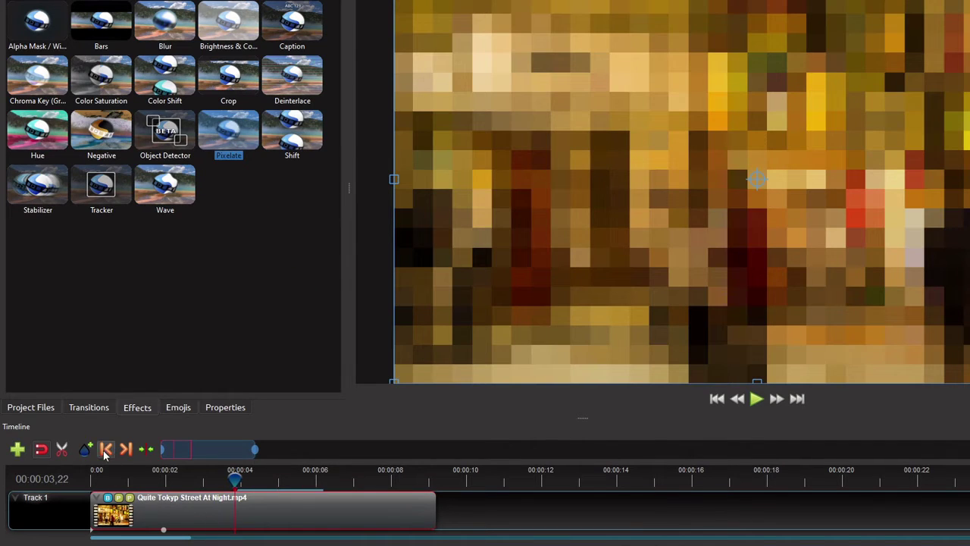
pyautogui.click(105, 449)
pyautogui.click(106, 450)
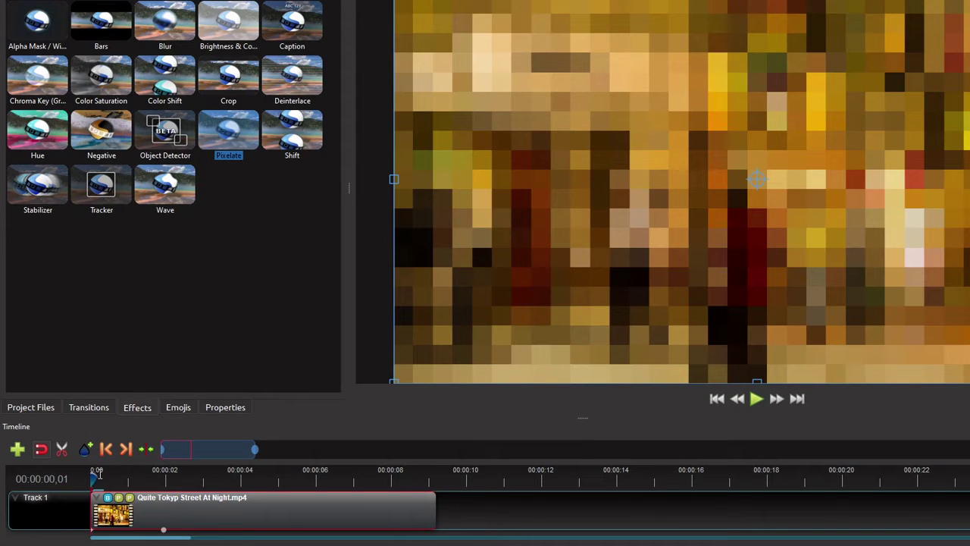
# - Set the new Pixelate effect's Bottom Margin to 1 at the clip start
pyautogui.click(235, 408)
pyautogui.click(130, 501)
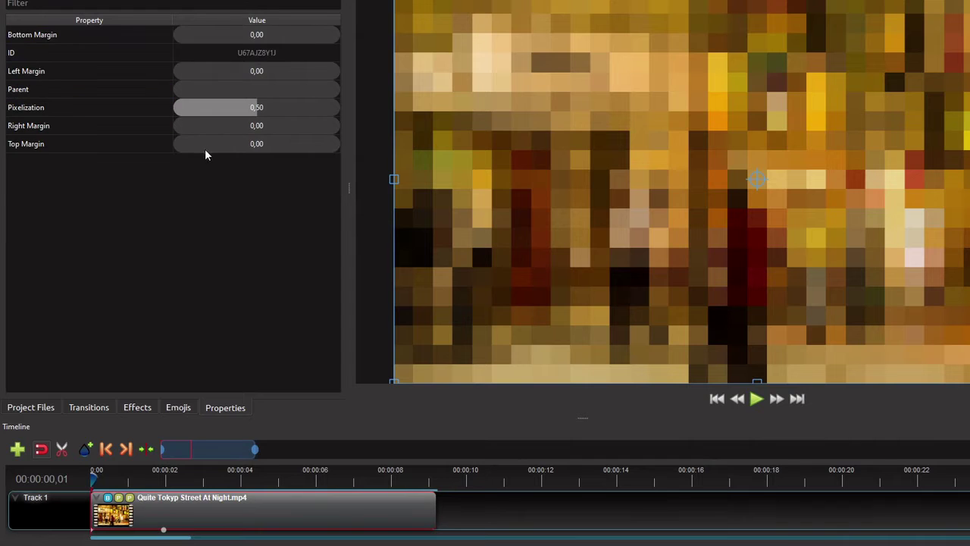
pyautogui.doubleClick(267, 35)
pyautogui.write('1')
pyautogui.press('Return')
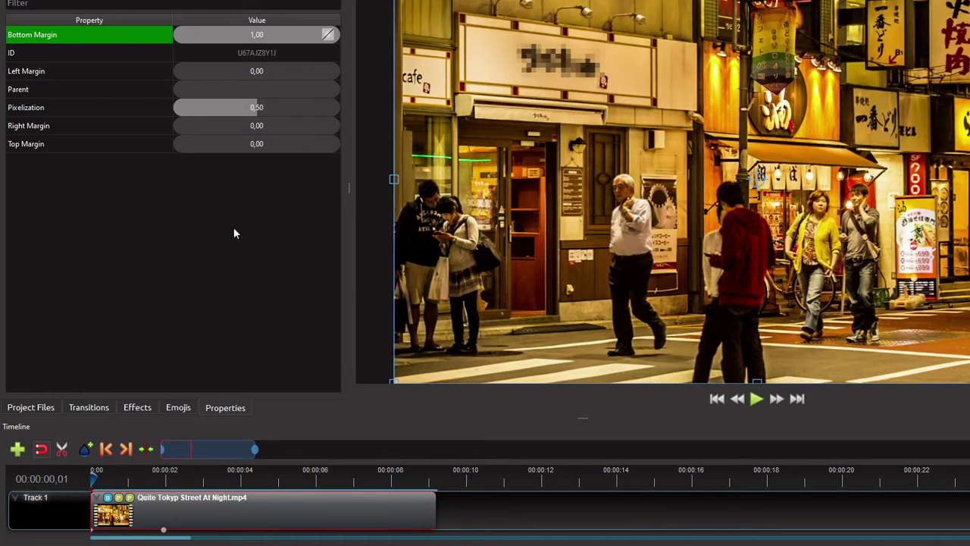
# - At 00:00:02,23, set the new Pixelate's Bottom Margin to 0,36 and Left Margin to 0,40
pyautogui.click(203, 485)
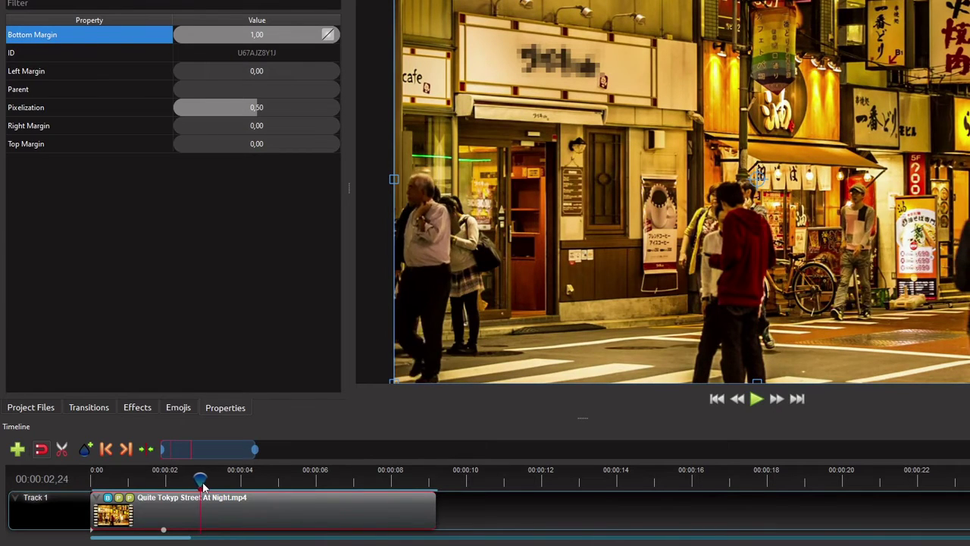
pyautogui.press('Left')
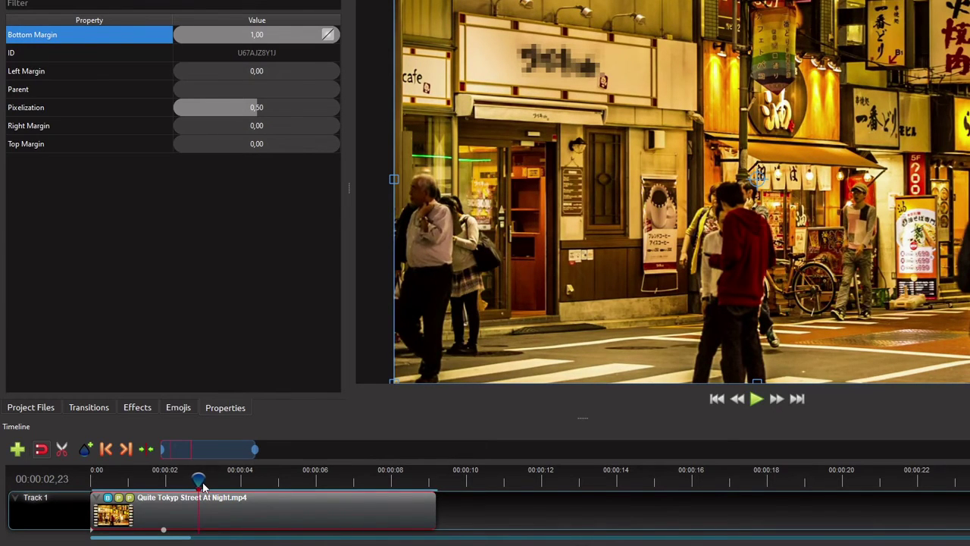
pyautogui.doubleClick(276, 34)
pyautogui.write(',3')
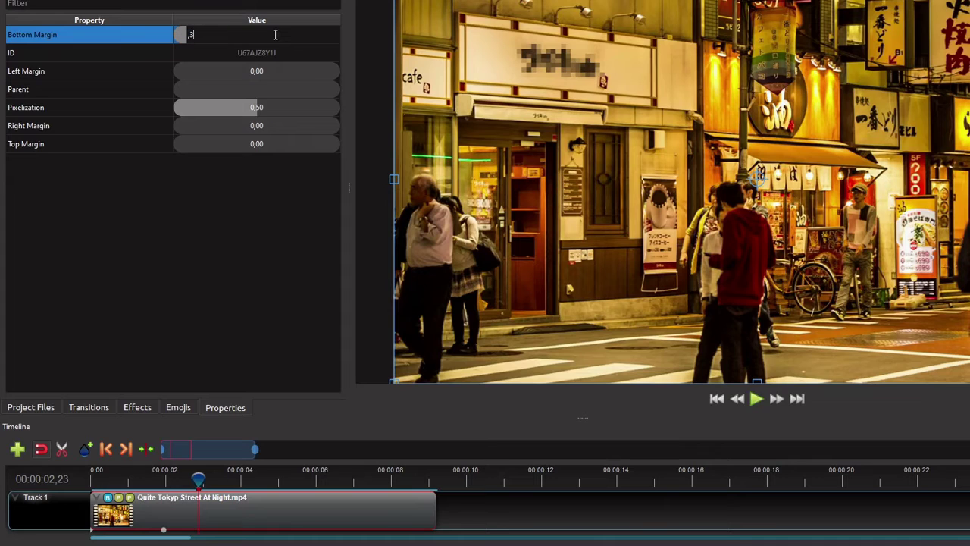
pyautogui.write('6')
pyautogui.press('Return')
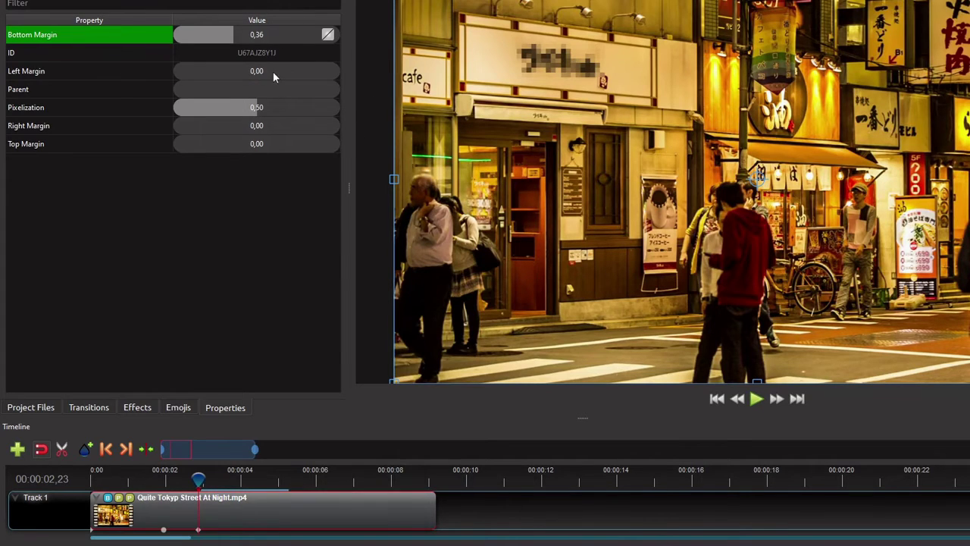
pyautogui.doubleClick(272, 71)
pyautogui.write(',4')
pyautogui.press('Return')
# - At the same frame, set Right and Top Margins to 0,53 and Pixelization to 0,30
pyautogui.doubleClick(261, 126)
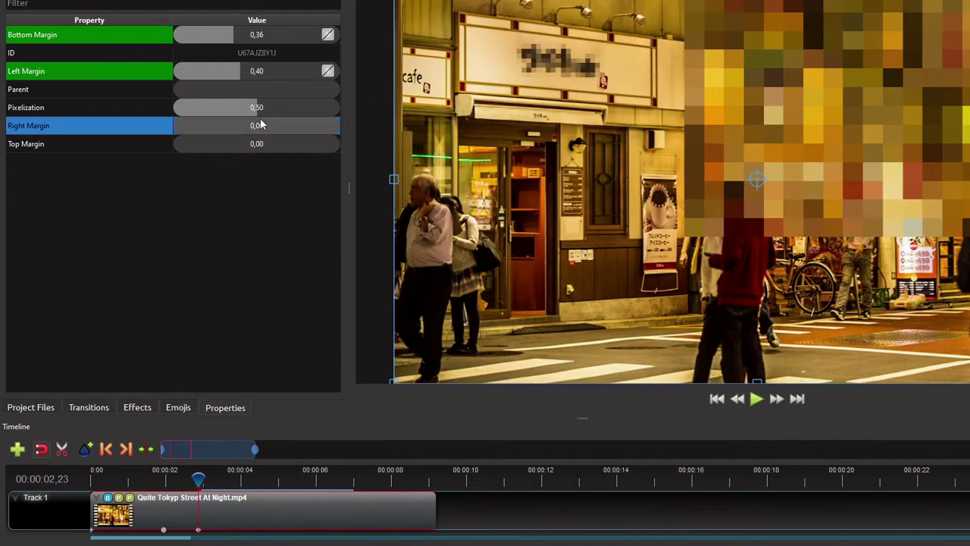
pyautogui.write(',53')
pyautogui.press('Return')
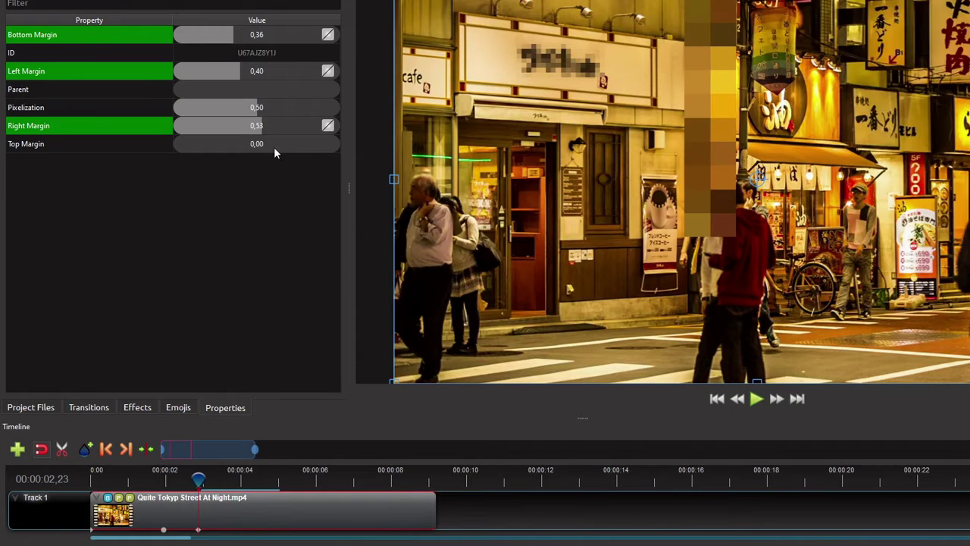
pyautogui.doubleClick(275, 144)
pyautogui.write(',53')
pyautogui.press('Return')
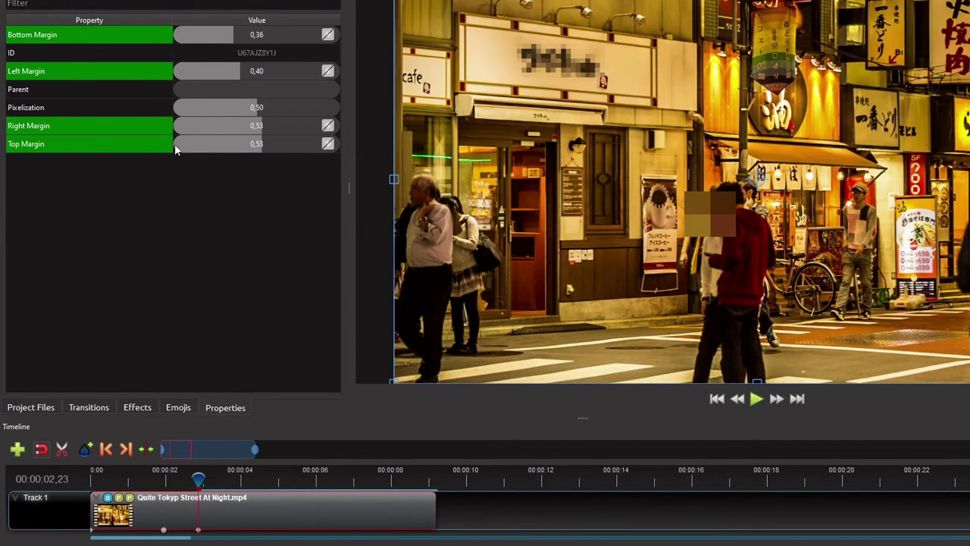
pyautogui.doubleClick(268, 109)
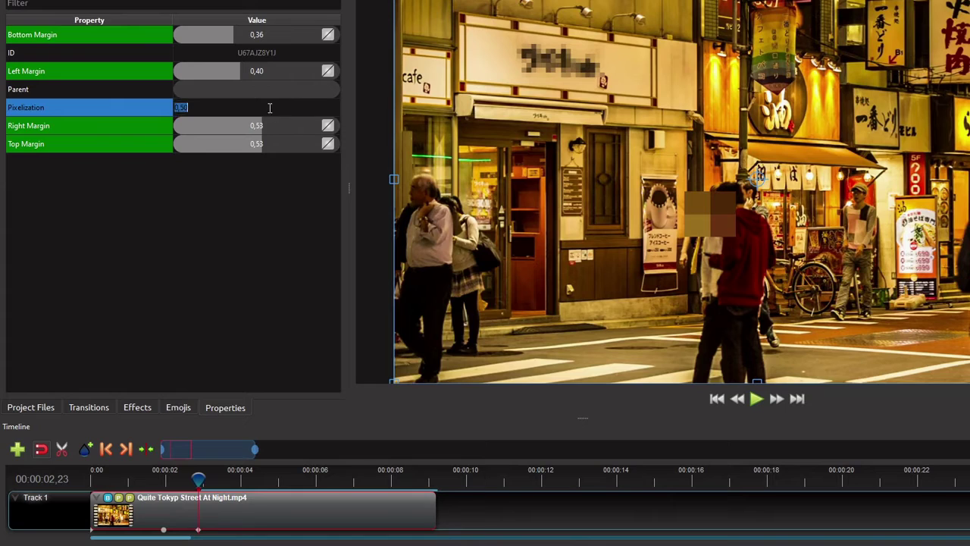
pyautogui.write('0,30')
pyautogui.press('Return')
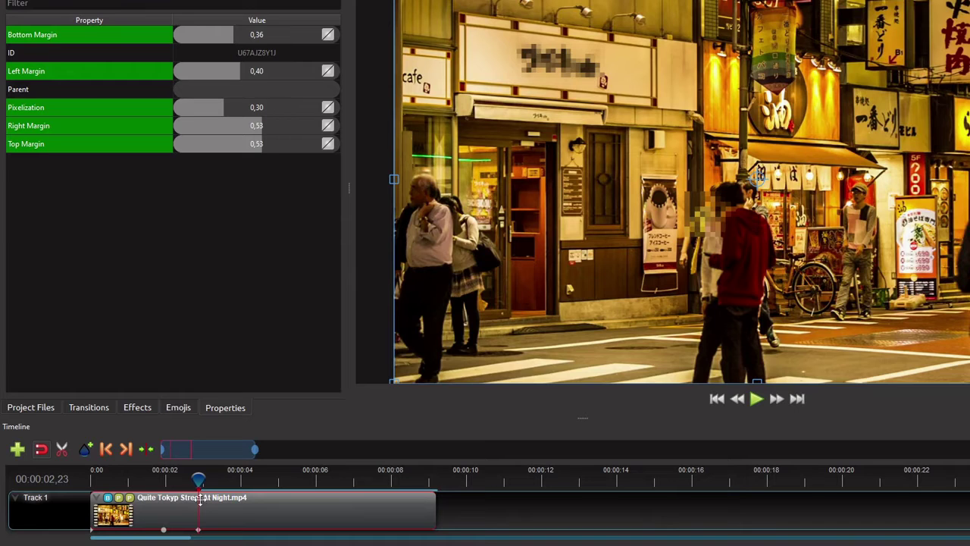
# - Scrub through the clip to check the face pixelation, ending back at 00:00:02,23
pyautogui.moveTo(191, 478)
pyautogui.mouseDown()
pyautogui.moveTo(170, 479)
pyautogui.moveTo(202, 478)
pyautogui.moveTo(167, 478)
pyautogui.moveTo(200, 484)
pyautogui.mouseUp()
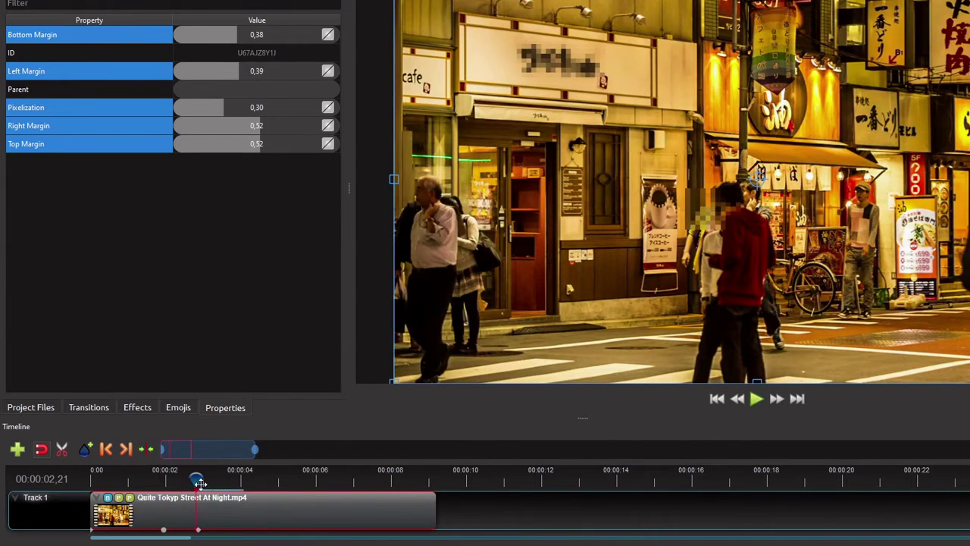
pyautogui.click(126, 449)
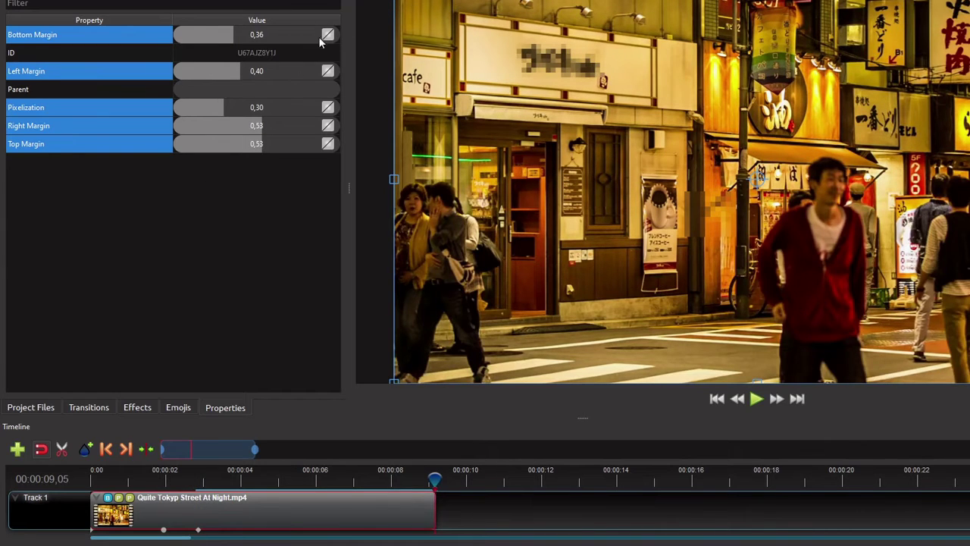
pyautogui.click(197, 486)
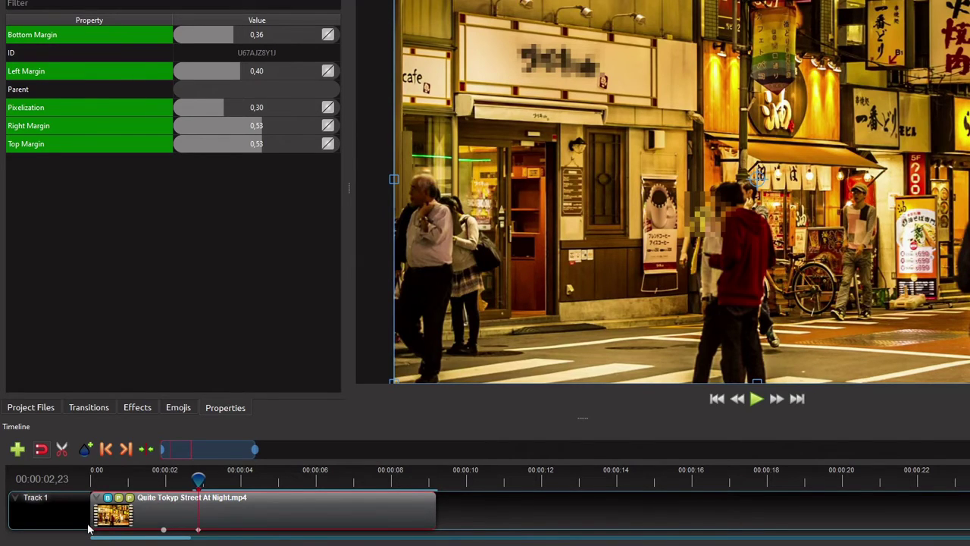
pyautogui.rightClick(327, 36)
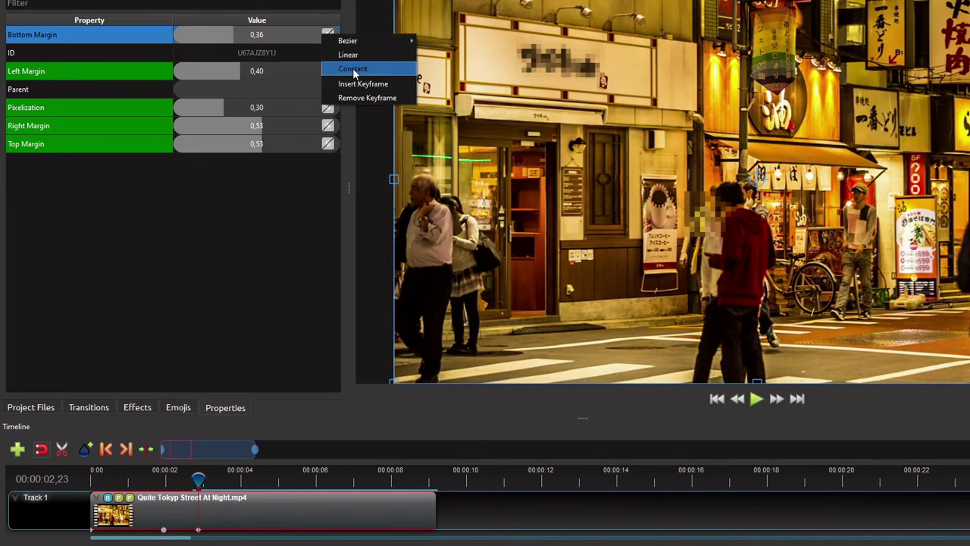
pyautogui.click(352, 67)
pyautogui.rightClick(328, 70)
pyautogui.click(360, 103)
pyautogui.rightClick(328, 107)
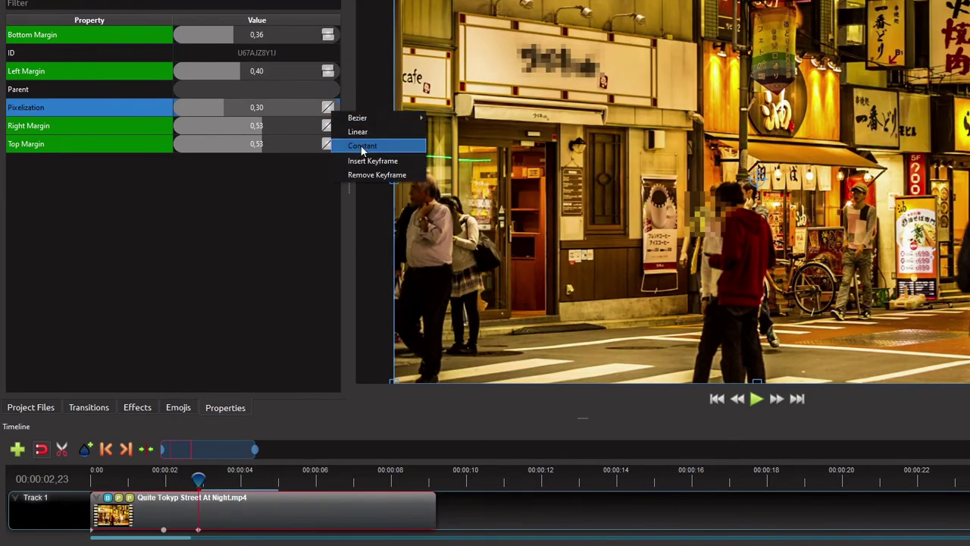
pyautogui.click(358, 142)
pyautogui.rightClick(328, 143)
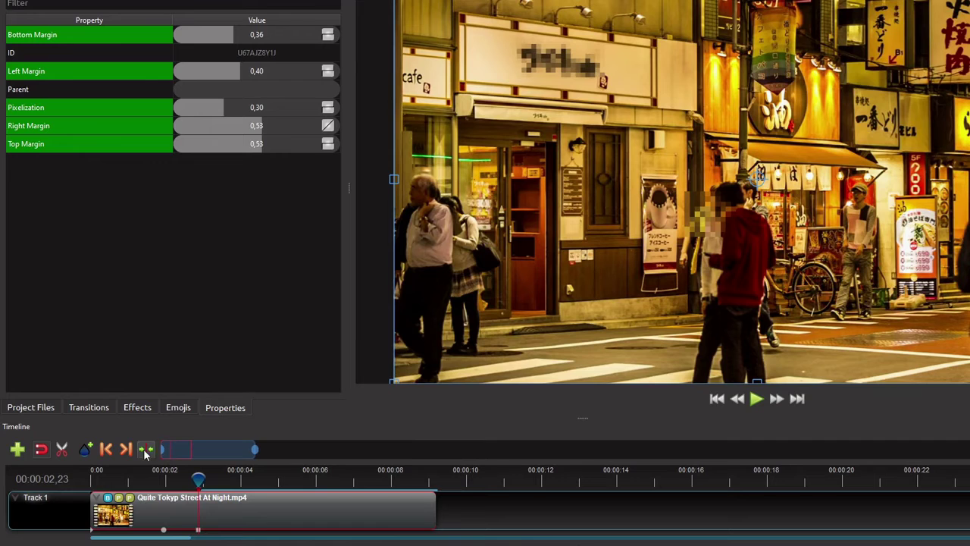
pyautogui.click(135, 479)
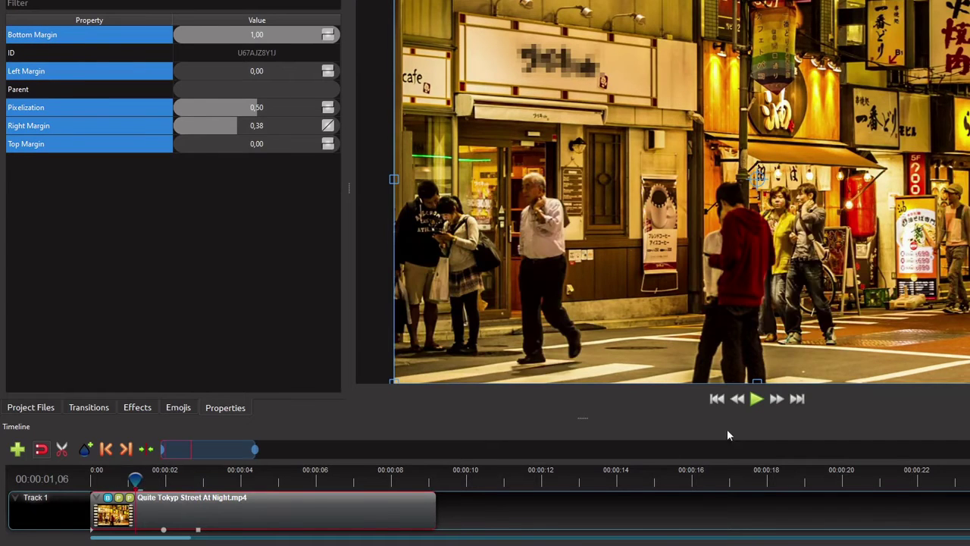
pyautogui.click(757, 400)
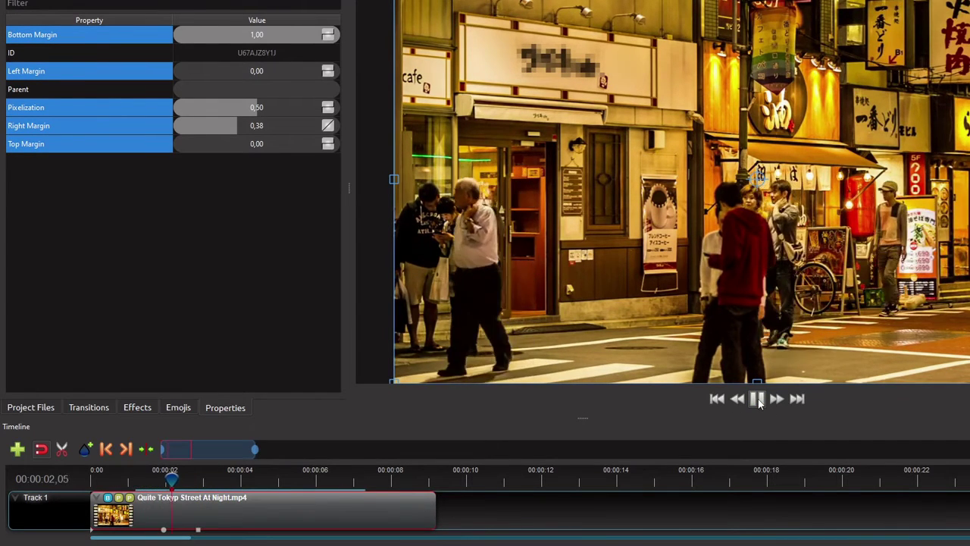
pyautogui.click(757, 400)
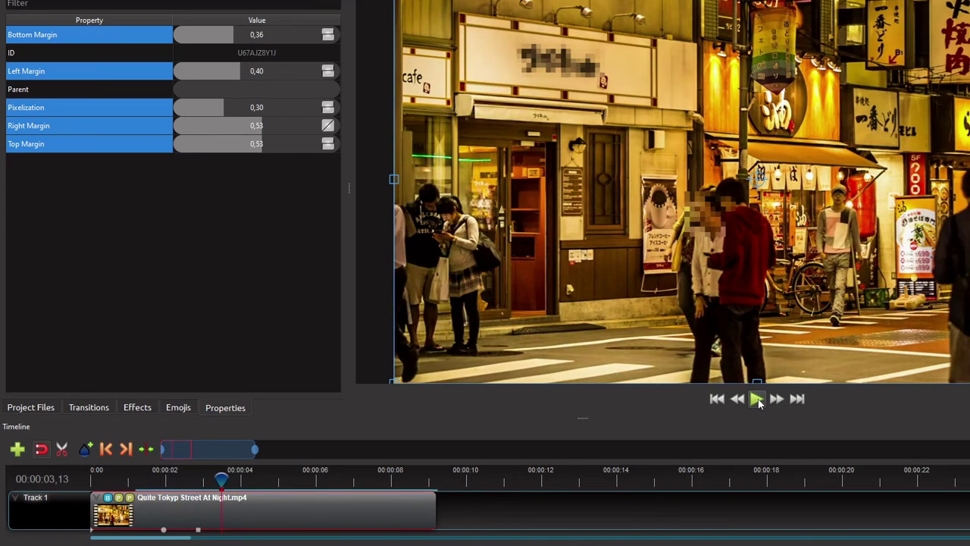
pyautogui.click(757, 400)
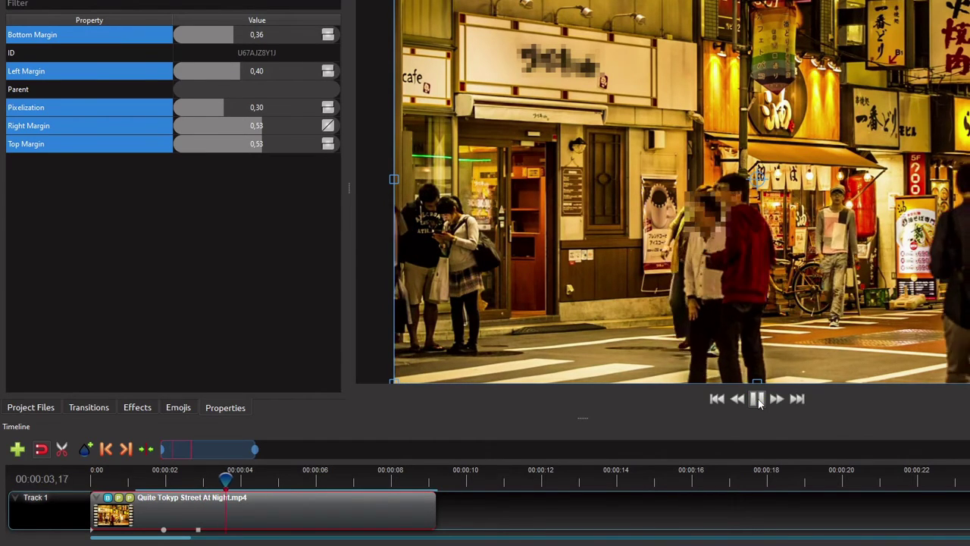
pyautogui.click(757, 400)
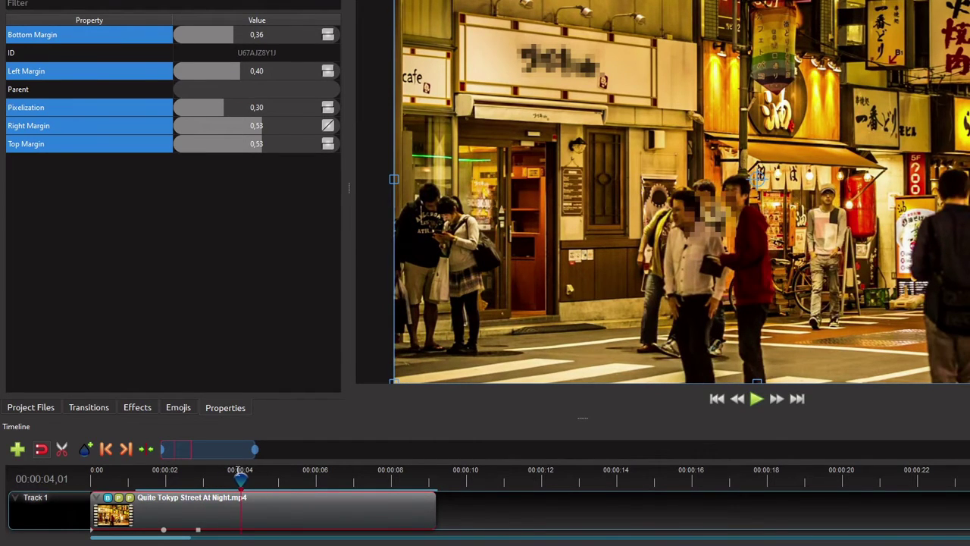
pyautogui.moveTo(238, 478); pyautogui.dragTo(262, 481)
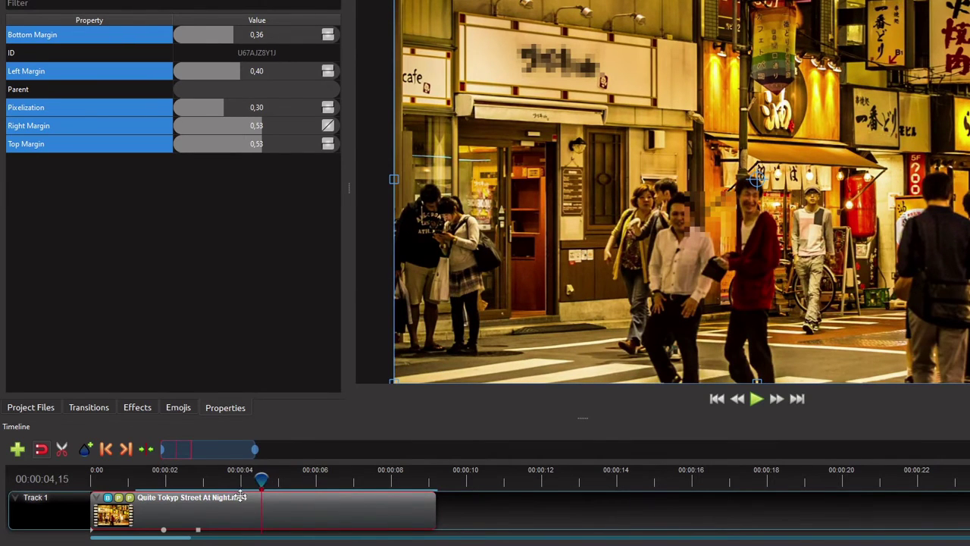
pyautogui.moveTo(227, 482); pyautogui.dragTo(220, 486)
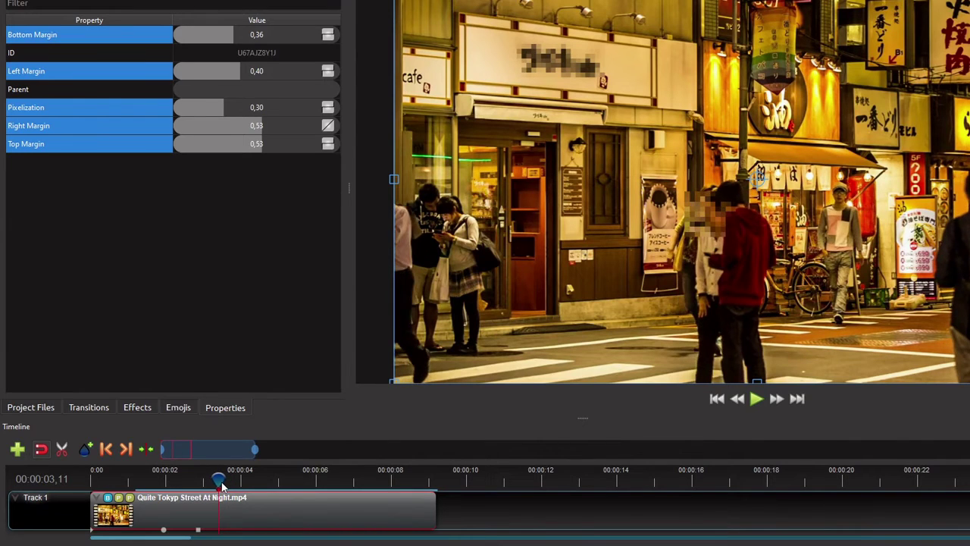
# - Insert keyframes for the Left Margin and Right Margin at the current frame
pyautogui.rightClick(261, 72)
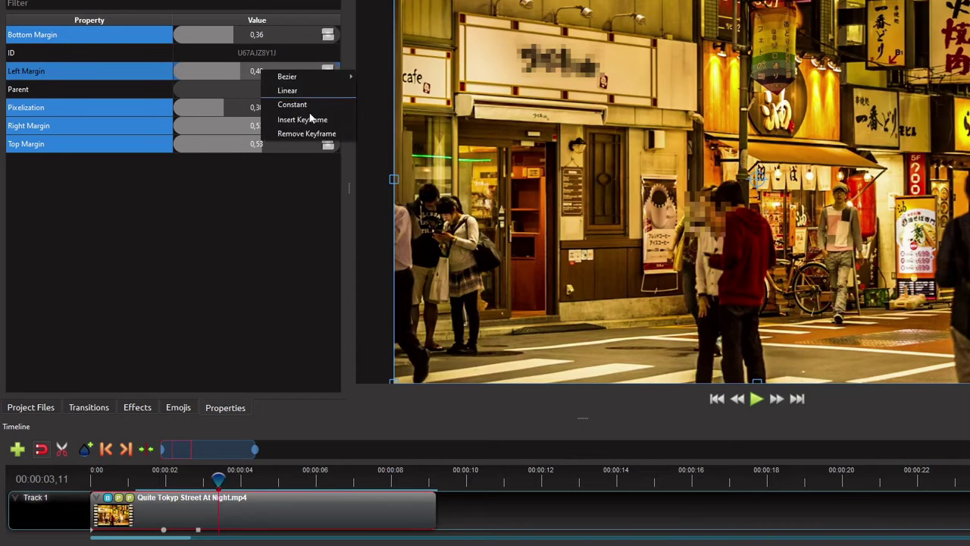
pyautogui.click(305, 119)
pyautogui.rightClick(265, 124)
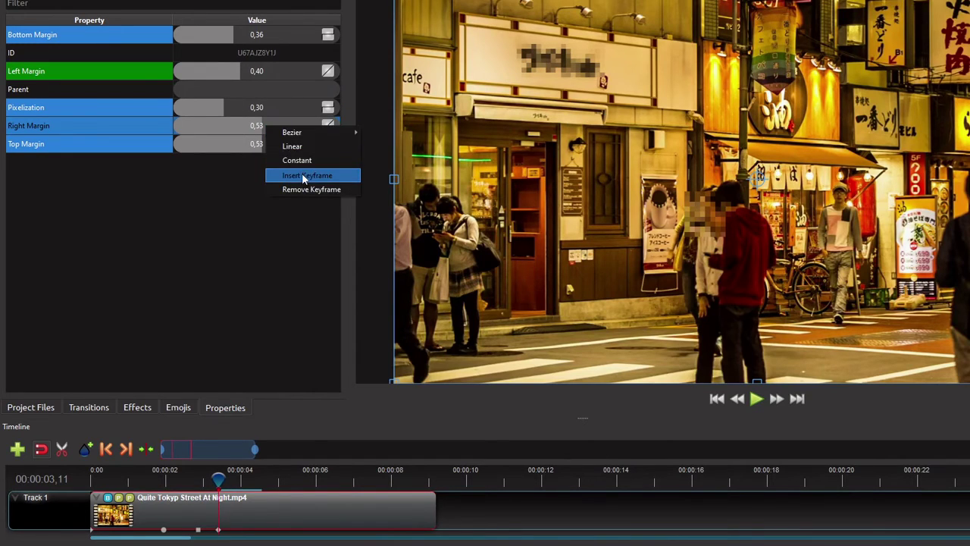
pyautogui.click(302, 174)
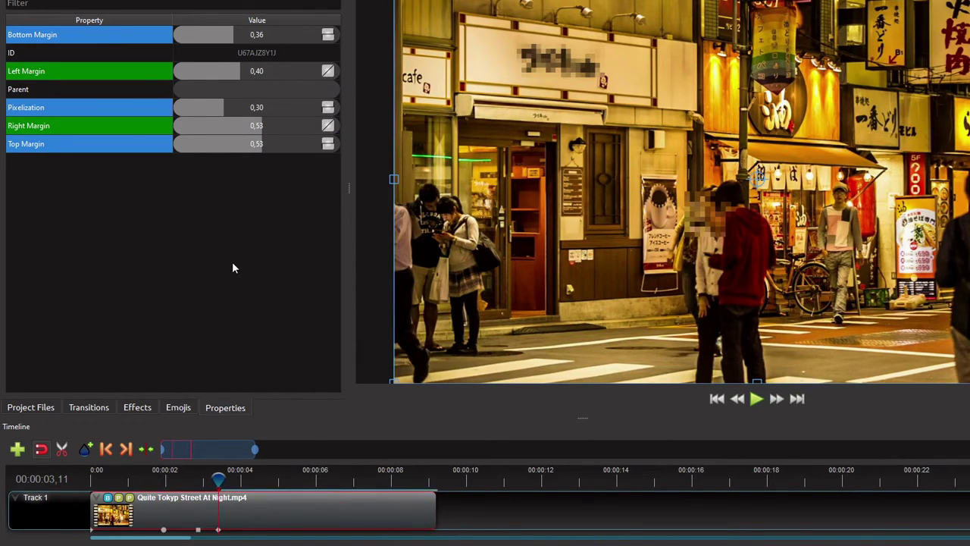
# - At 00:00:05,12, set Left Margin to 0,32 and Right Margin to 0,61
pyautogui.click(296, 485)
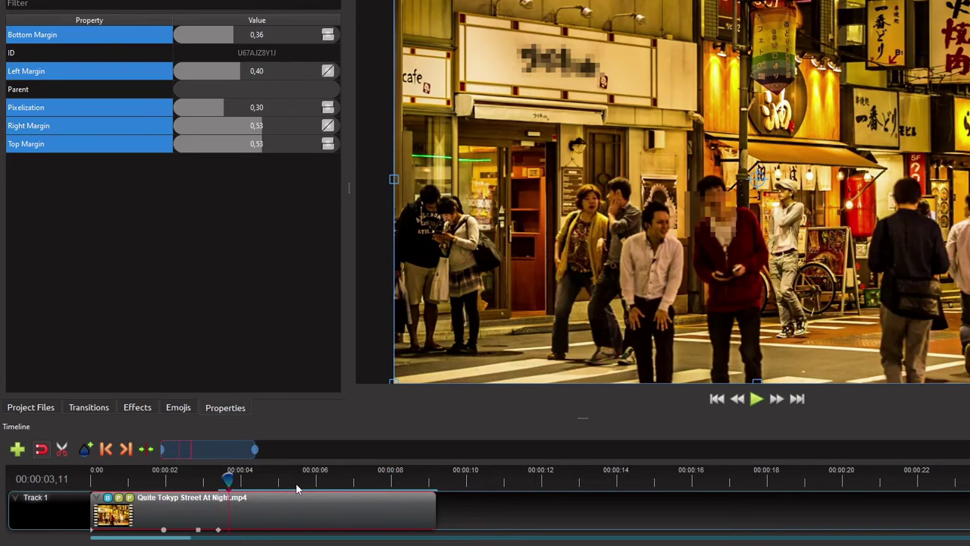
pyautogui.press('Left')
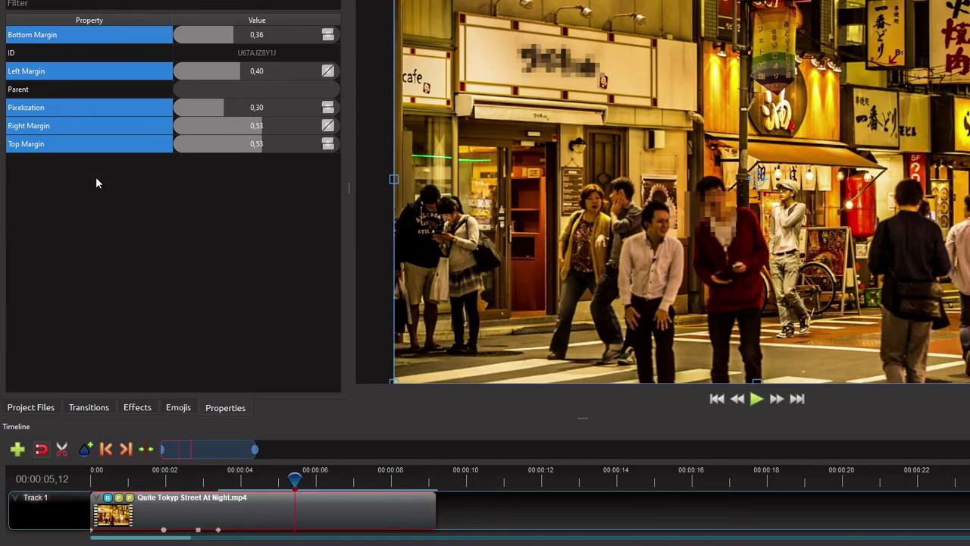
pyautogui.doubleClick(273, 71)
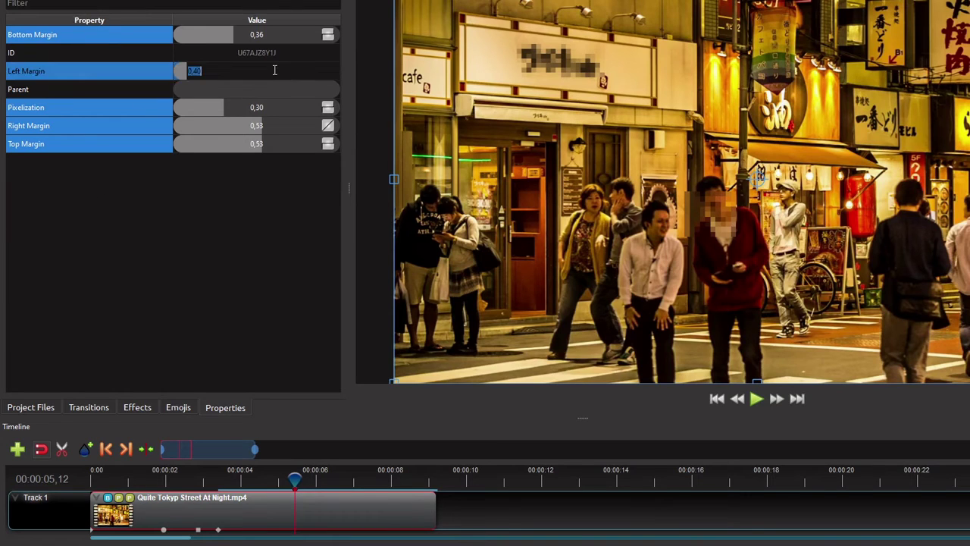
pyautogui.write('0,32')
pyautogui.press('Return')
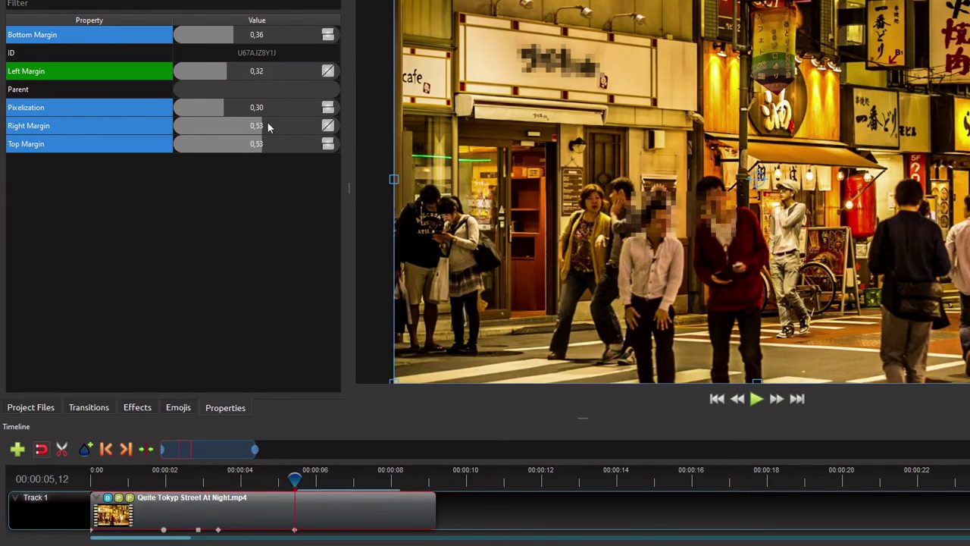
pyautogui.doubleClick(267, 122)
pyautogui.press('BackSpace')
pyautogui.write('0,61')
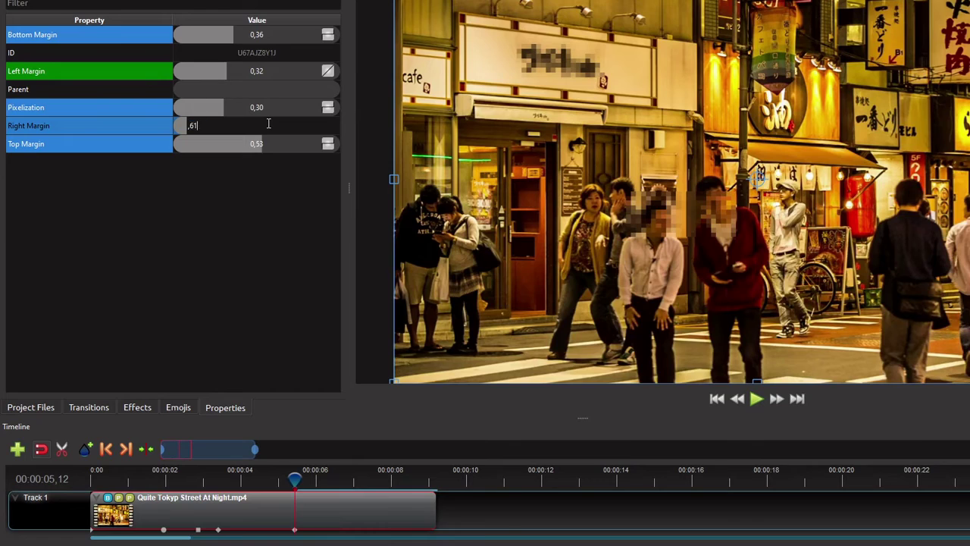
pyautogui.press('Return')
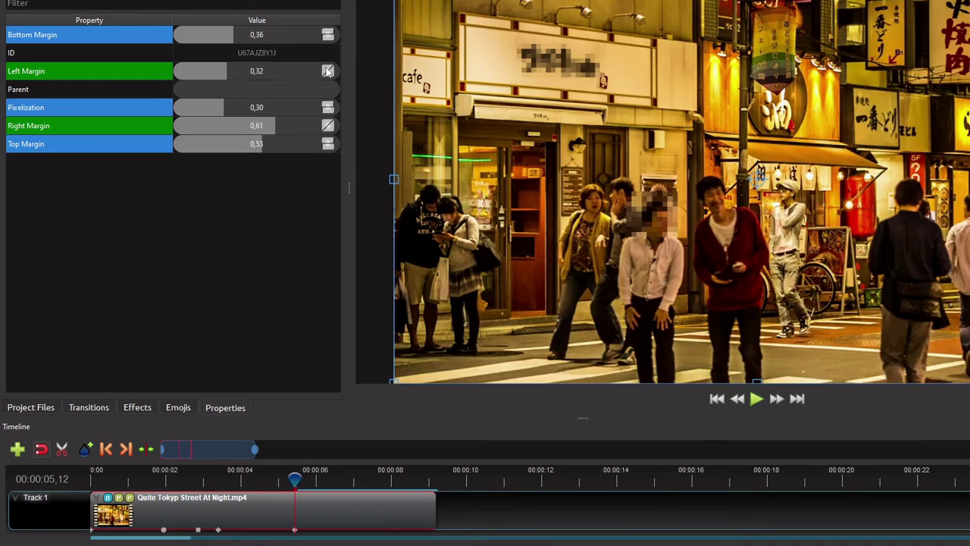
# - At 00:00:07,02, set Left Margin to 0,40 and Right Margin to 0,53
pyautogui.click(359, 490)
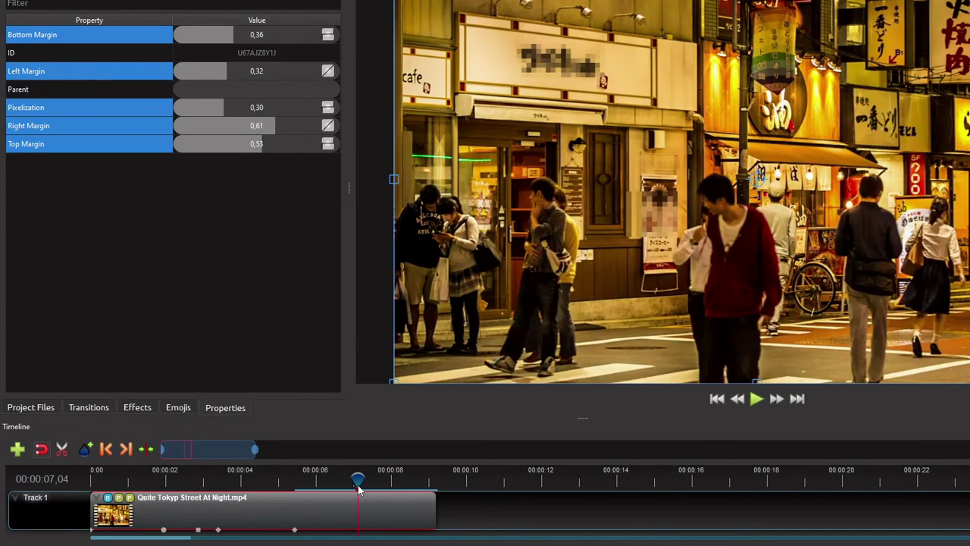
pyautogui.press('Left')
pyautogui.press('Left')
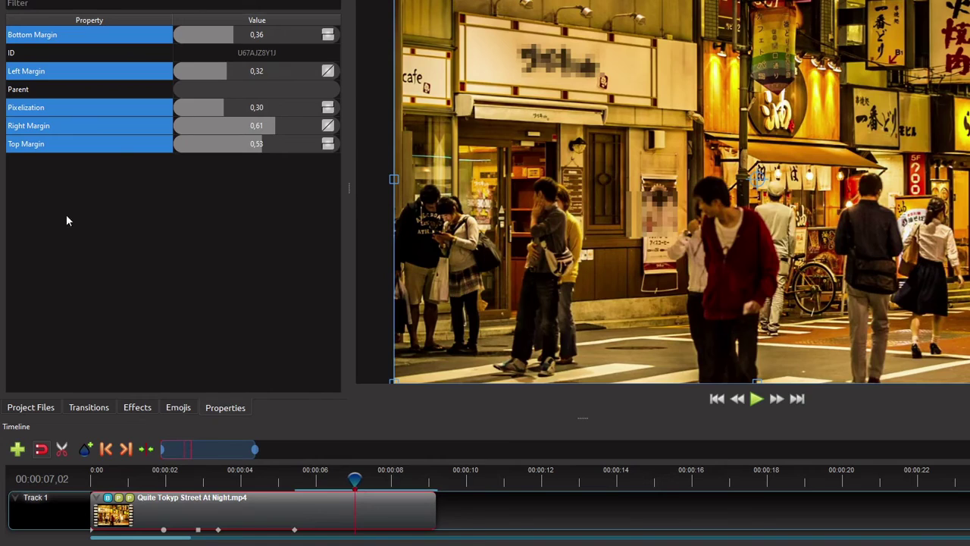
pyautogui.doubleClick(269, 70)
pyautogui.write(',4')
pyautogui.press('Return')
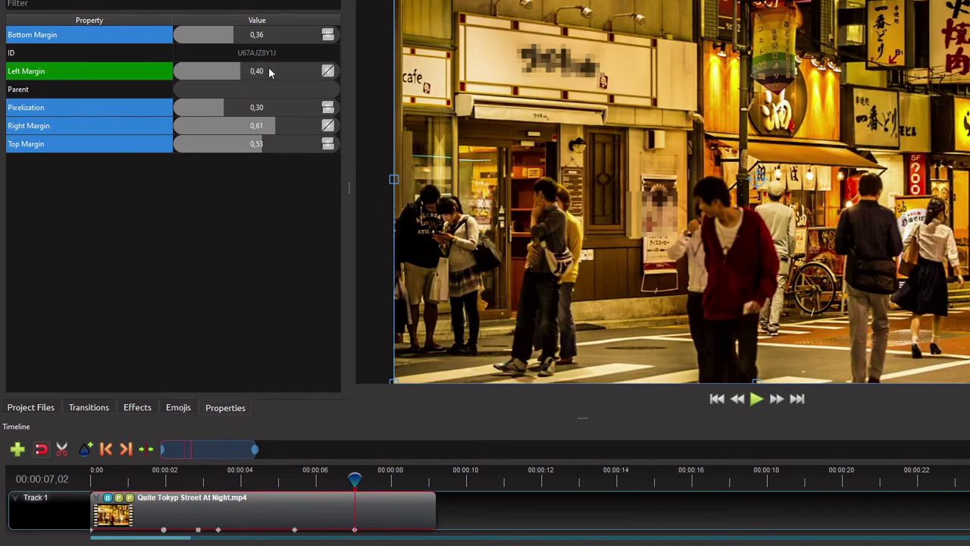
pyautogui.doubleClick(274, 125)
pyautogui.write(',53')
pyautogui.press('Return')
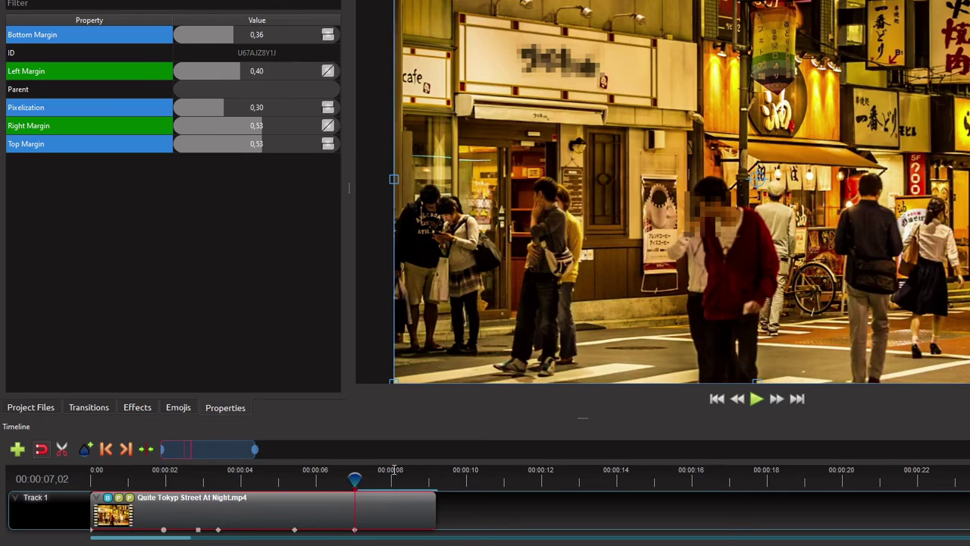
# - At 00:00:07,07, set Left Margin to 1 so the pixelation ends
pyautogui.click(365, 486)
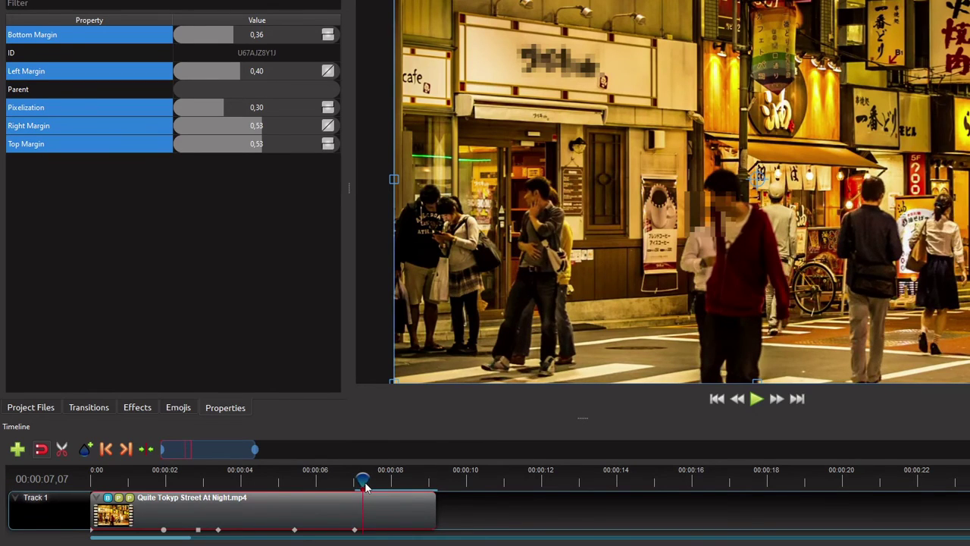
pyautogui.doubleClick(259, 71)
pyautogui.write('1')
pyautogui.press('Return')
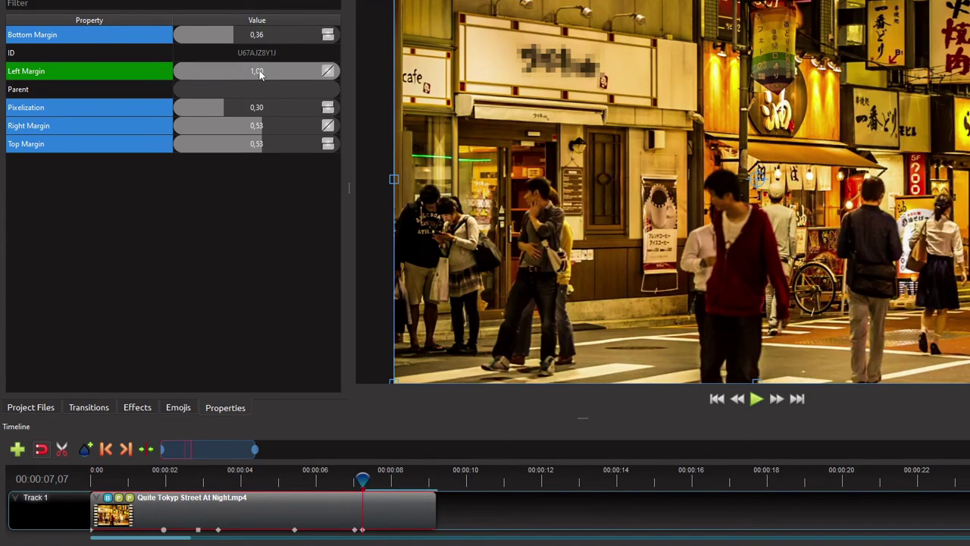
# - Set the Blur effect's Iterations to 10 at 00:00:00,16
pyautogui.click(114, 476)
pyautogui.click(108, 497)
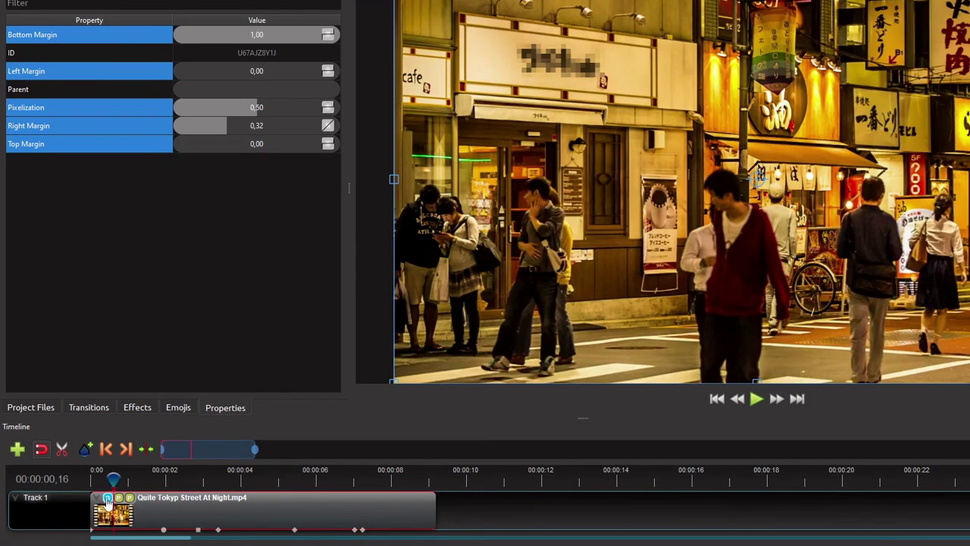
pyautogui.doubleClick(262, 72)
pyautogui.write('10')
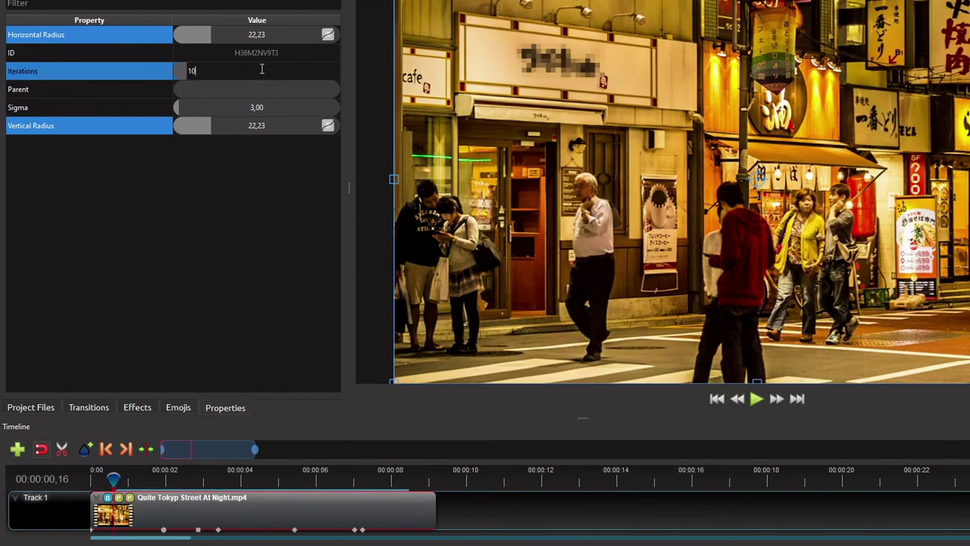
pyautogui.press('Return')
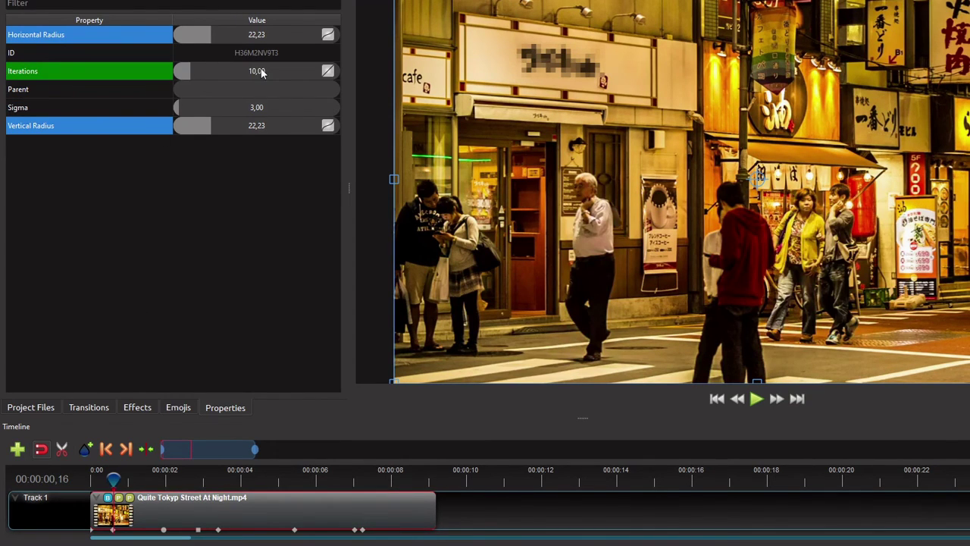
# - Play the clip from the start to preview the animated blur, stopping around eight seconds
pyautogui.click(106, 449)
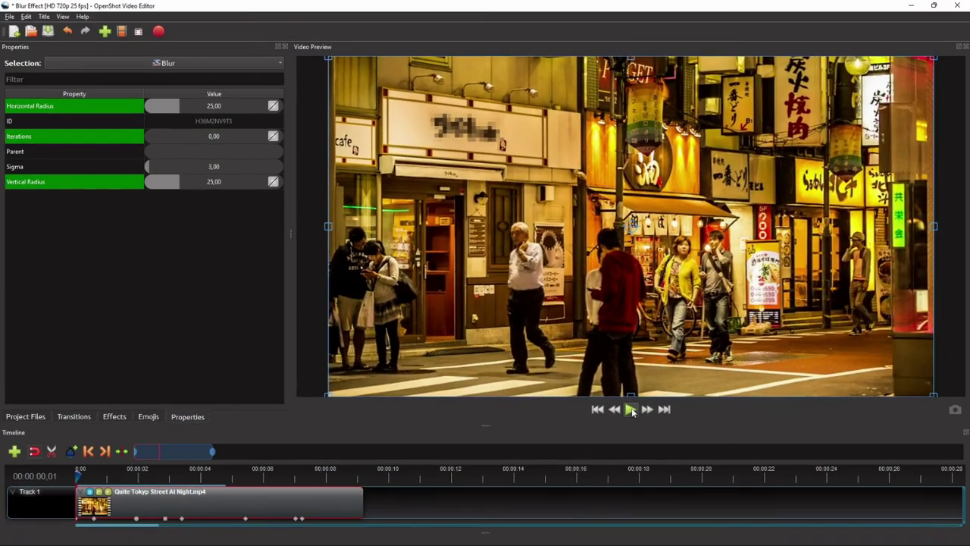
pyautogui.click(759, 400)
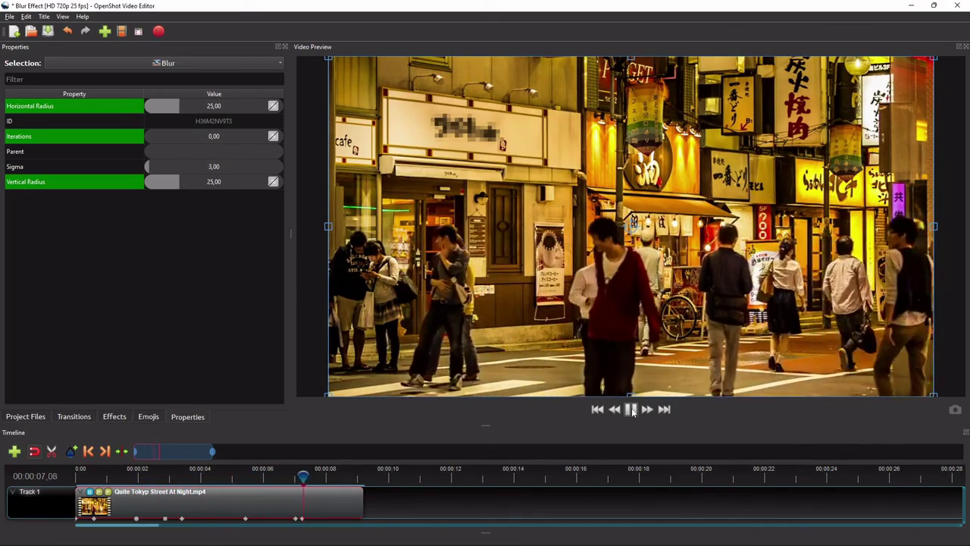
pyautogui.click(631, 409)
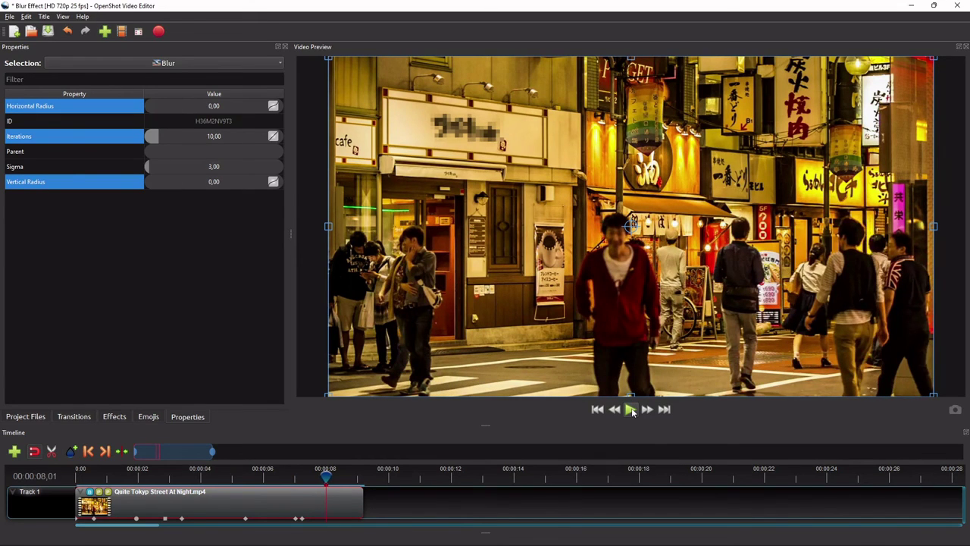